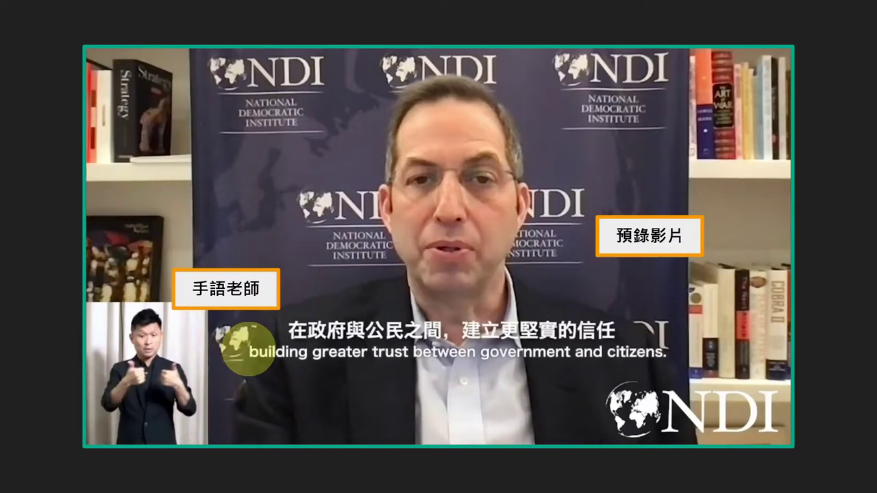
key(Right)
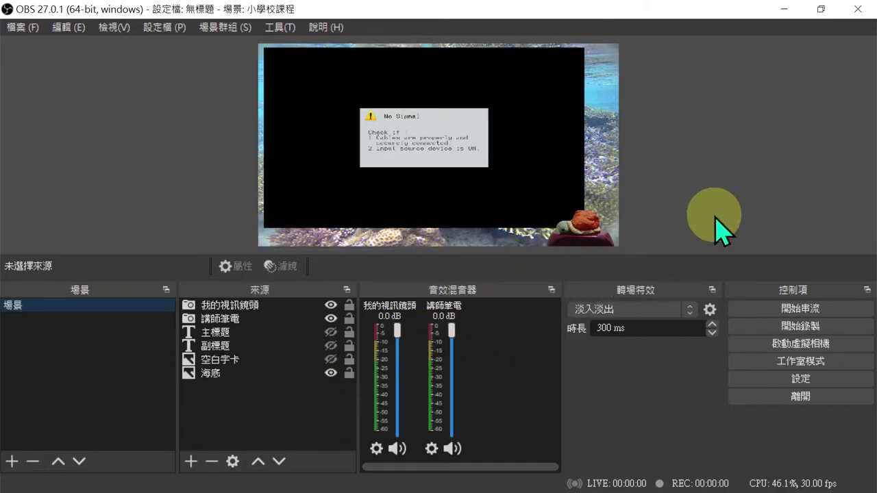
- Show the preview as a full-screen projection on the second display (1097x617) and exit the projection
right_click(680, 192)
mouse_move(749, 252)
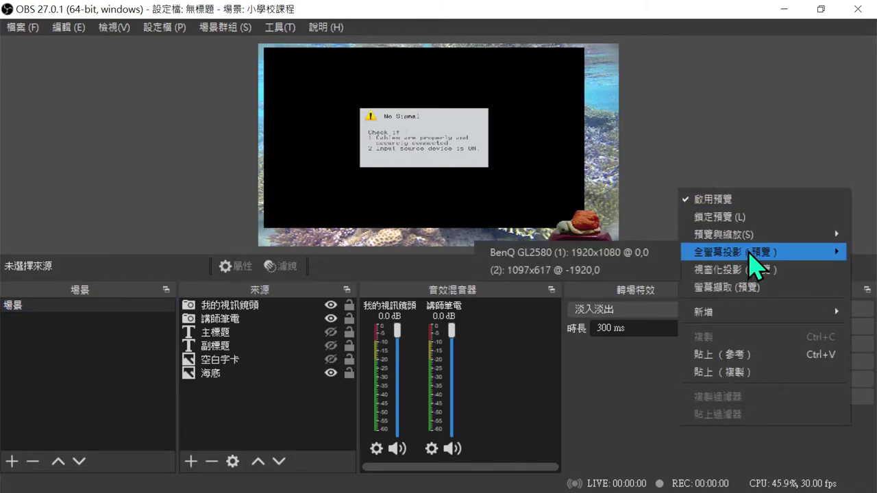
click(641, 270)
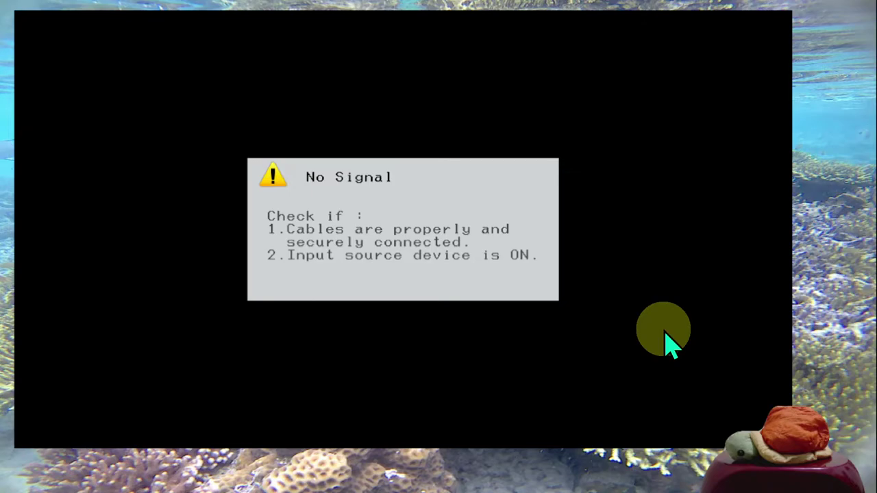
key(Escape)
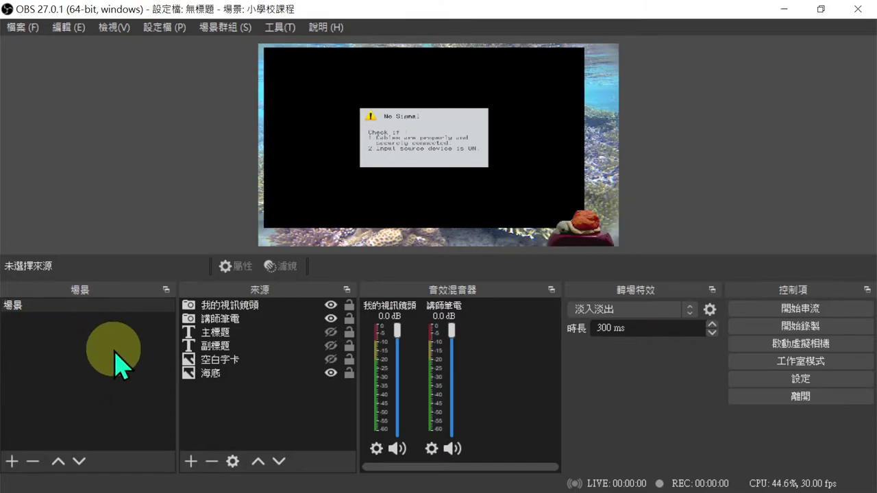
- Duplicate the scene 場景 and name the copy 即將開始
right_click(106, 307)
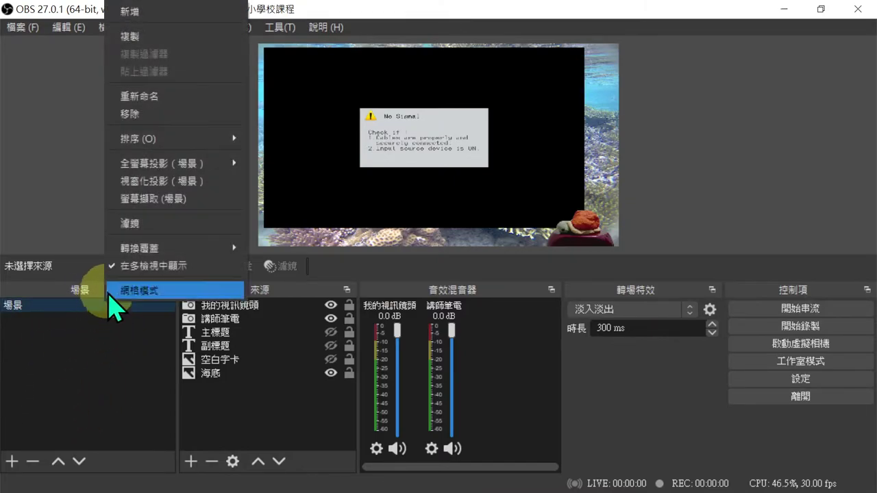
click(225, 36)
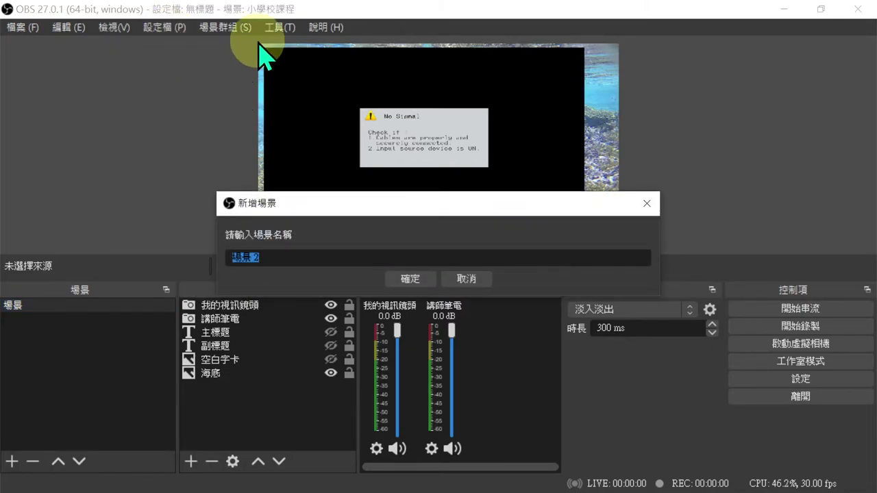
text(図)
text(將ㄎ)
text(開始)
key(Return)
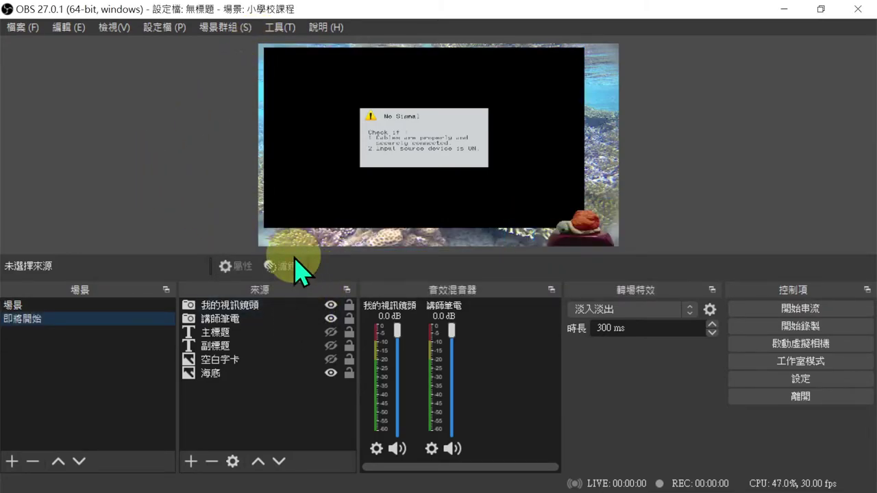
- Remove the 講師筆電 source from the 即將開始 scene
click(59, 323)
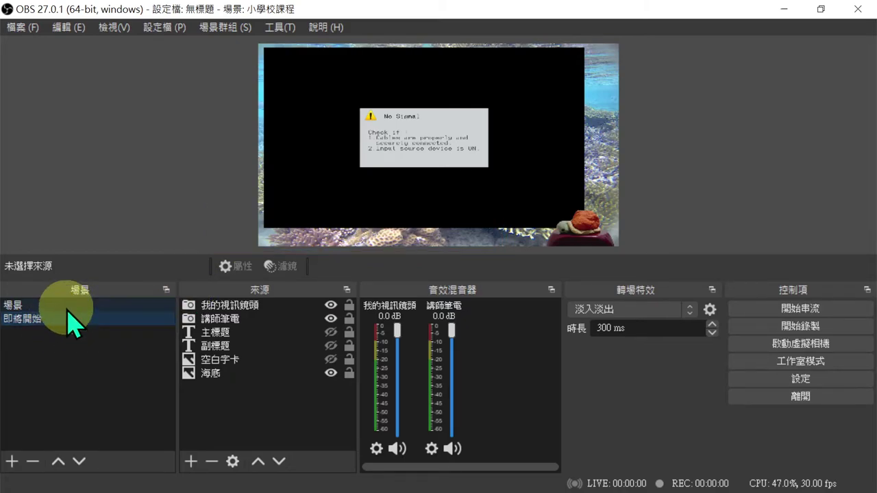
click(257, 321)
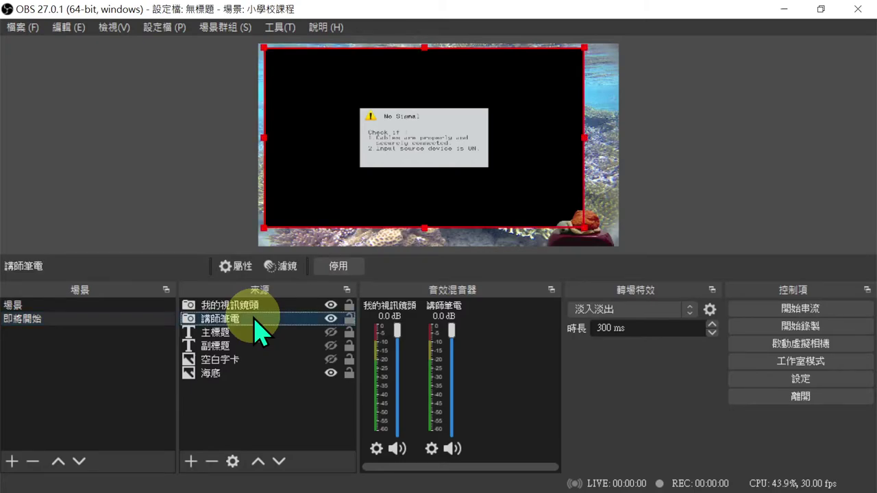
key(Delete)
key(Return)
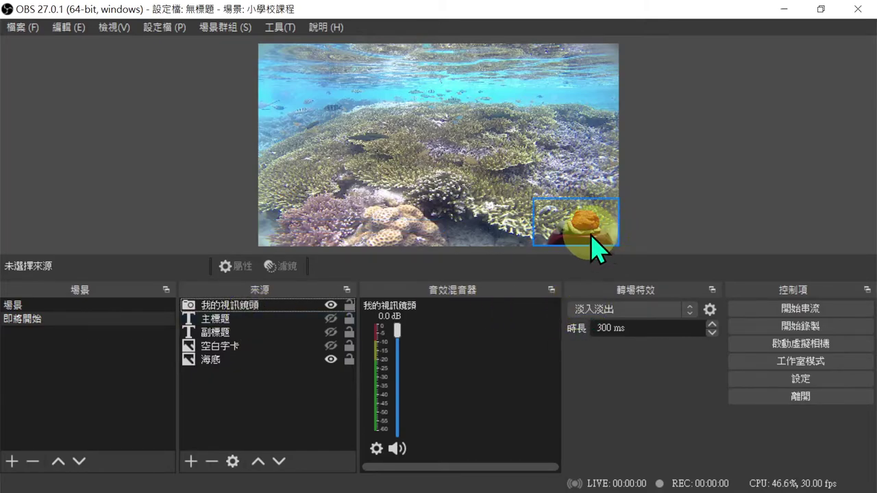
- Move the 我的視訊鏡頭 camera source towards the middle of the canvas and scale it proportionally to fit the screen
drag(590, 231, 482, 157)
right_click(485, 157)
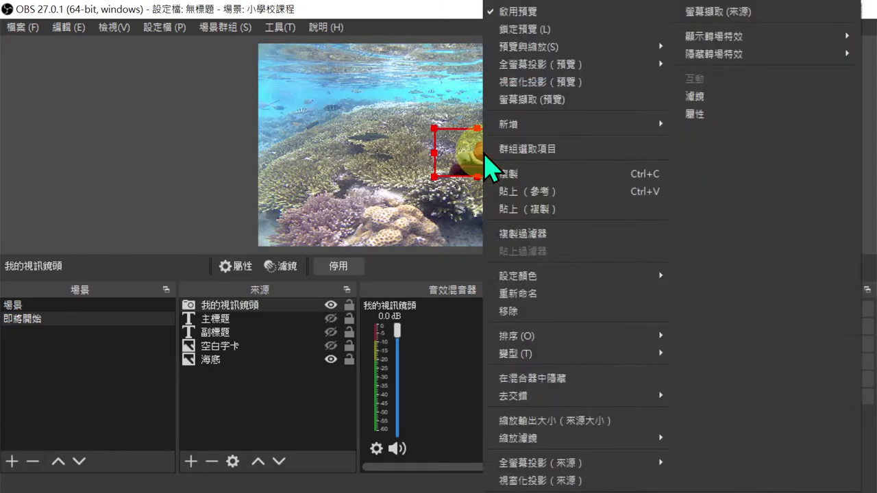
mouse_move(588, 354)
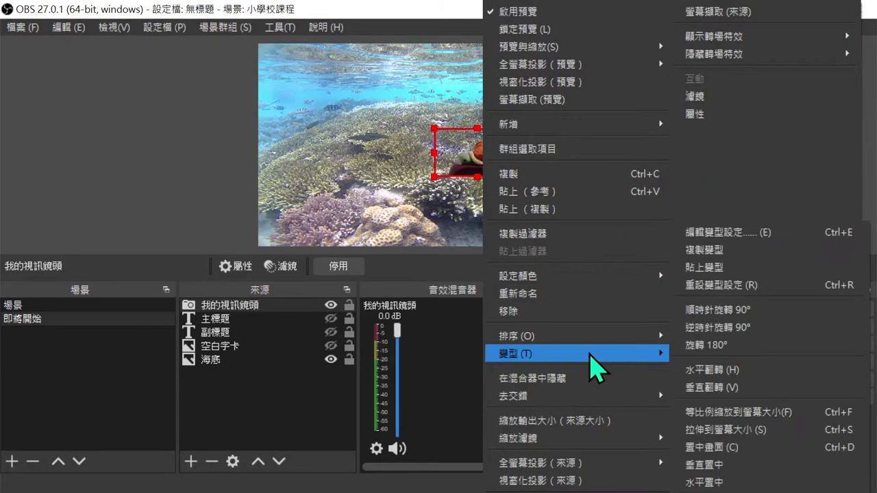
click(732, 413)
click(719, 185)
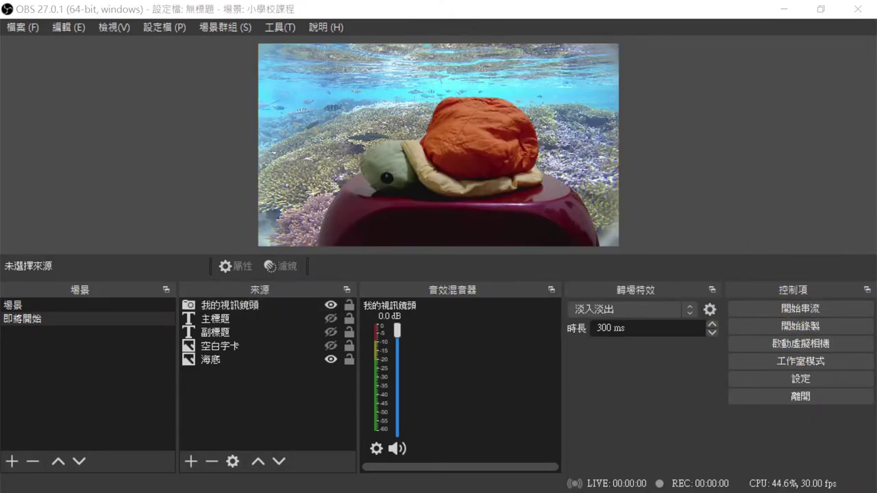
- Add a new color source named 半透明壓板 to the 即將開始 scene
right_click(211, 396)
mouse_move(277, 288)
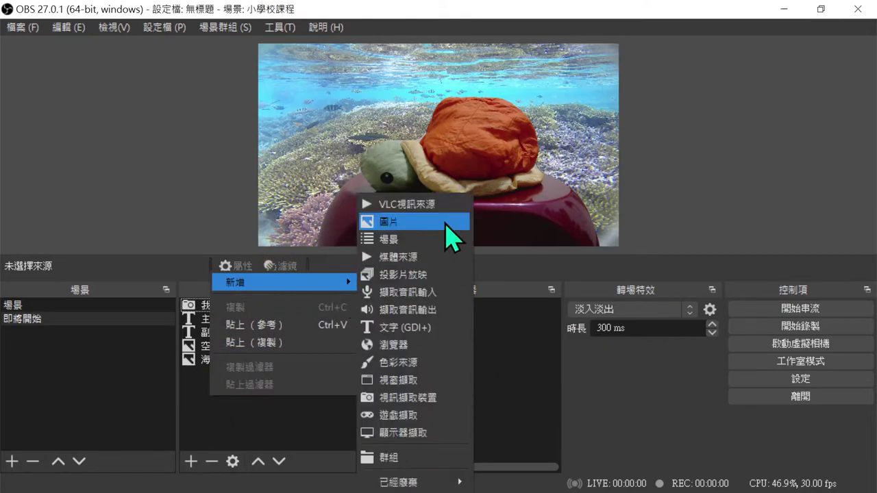
click(430, 361)
text(半透明)
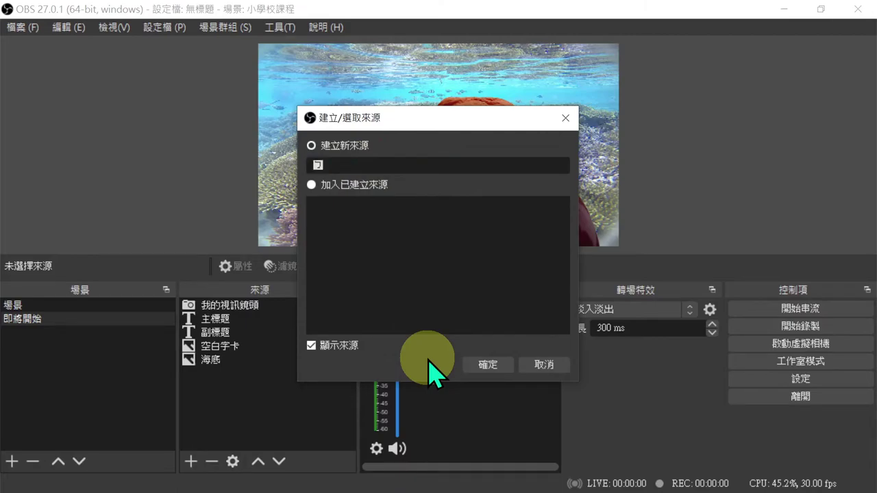
text(壓ㄉ)
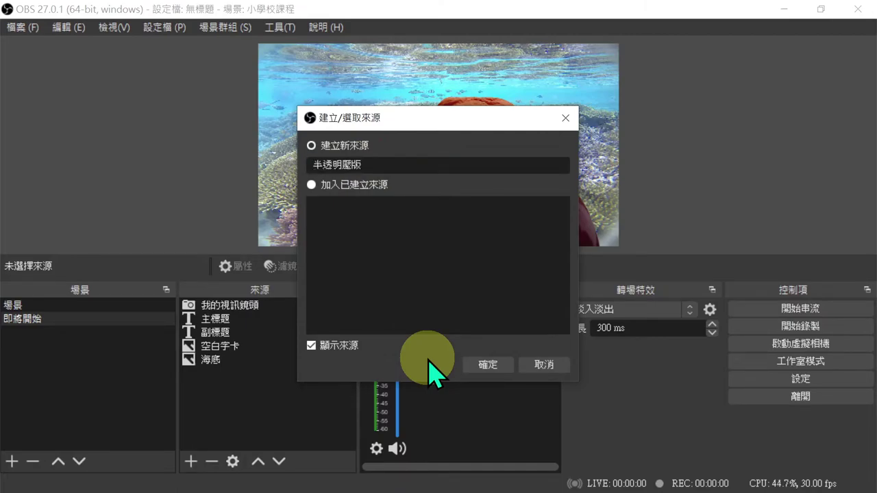
key(Down)
key(2)
key(Return)
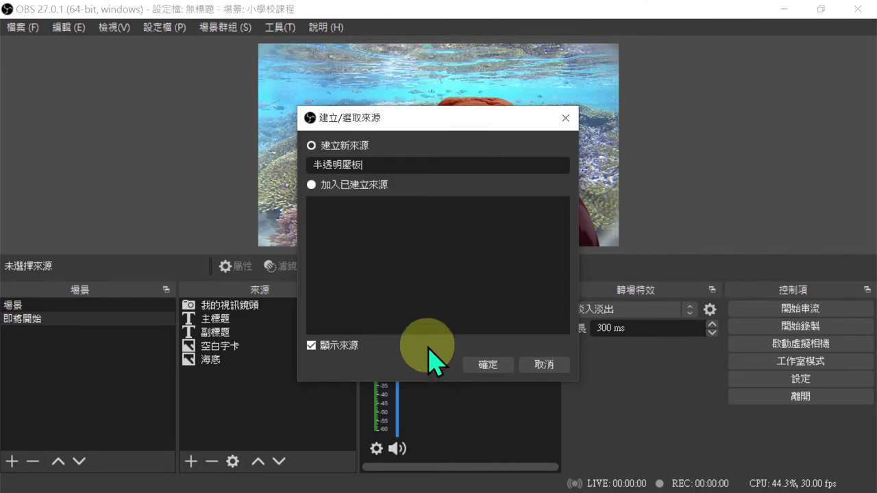
click(481, 366)
- Set the color of the 半透明壓板 source to #3fa0bd and accept its properties
click(513, 355)
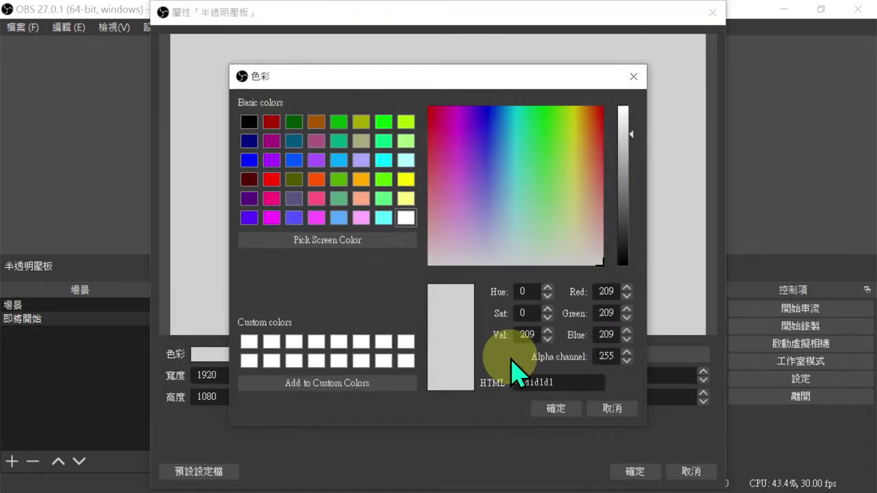
drag(572, 386, 527, 382)
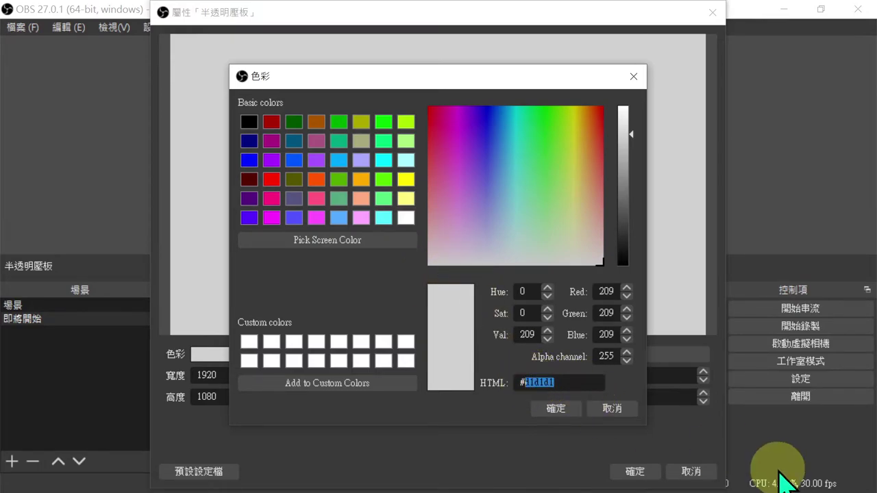
text(3fa0)
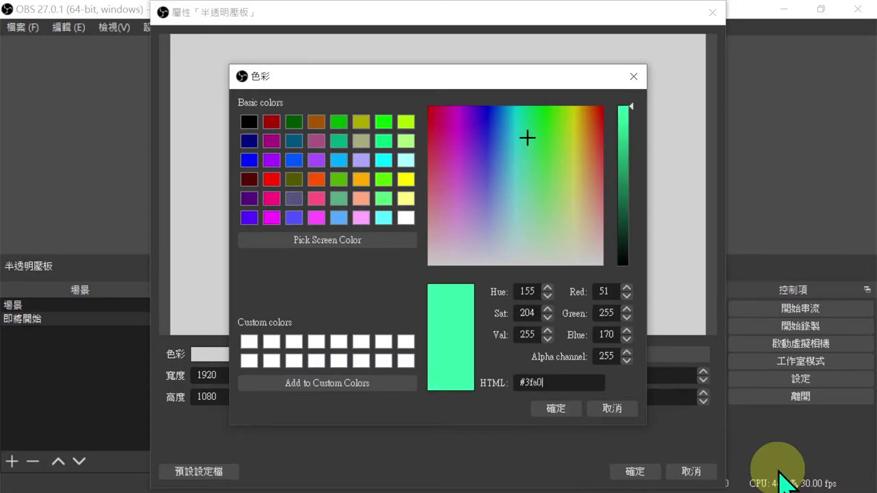
text(bd)
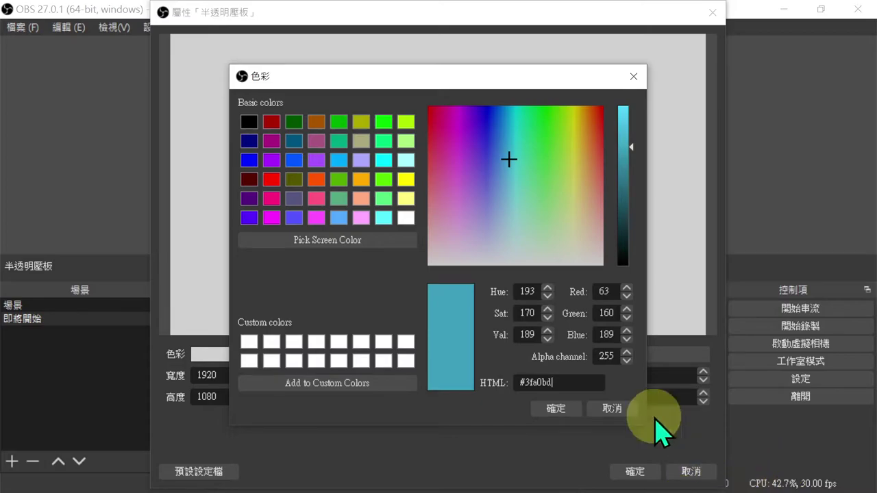
click(556, 409)
click(630, 473)
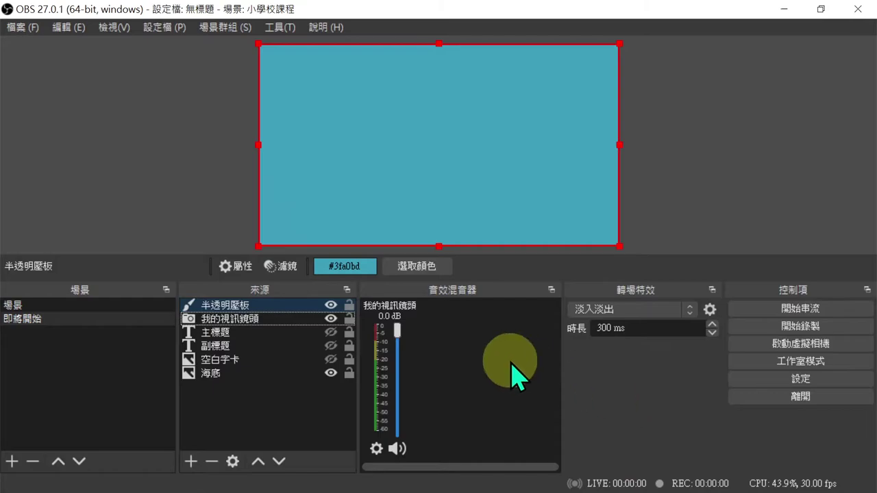
- Add a color correction filter (色彩校正) to the 半透明壓板 source
click(274, 305)
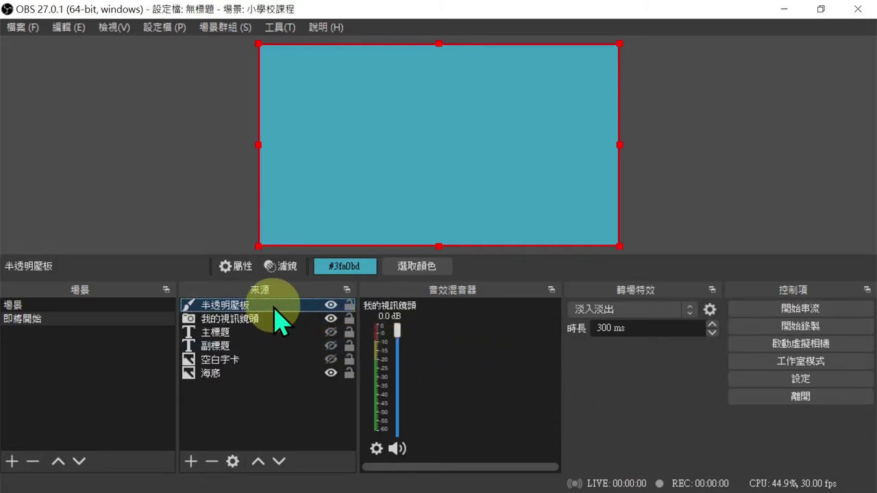
right_click(275, 307)
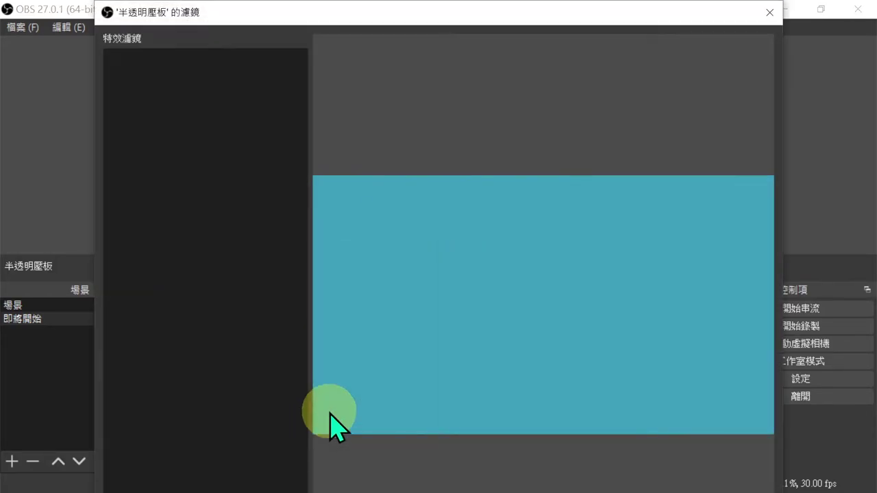
click(327, 426)
drag(375, 10, 416, 65)
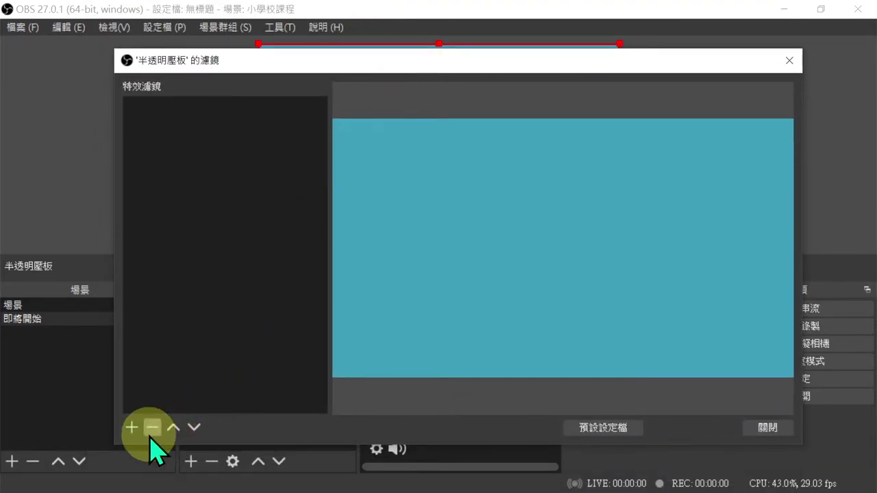
click(132, 427)
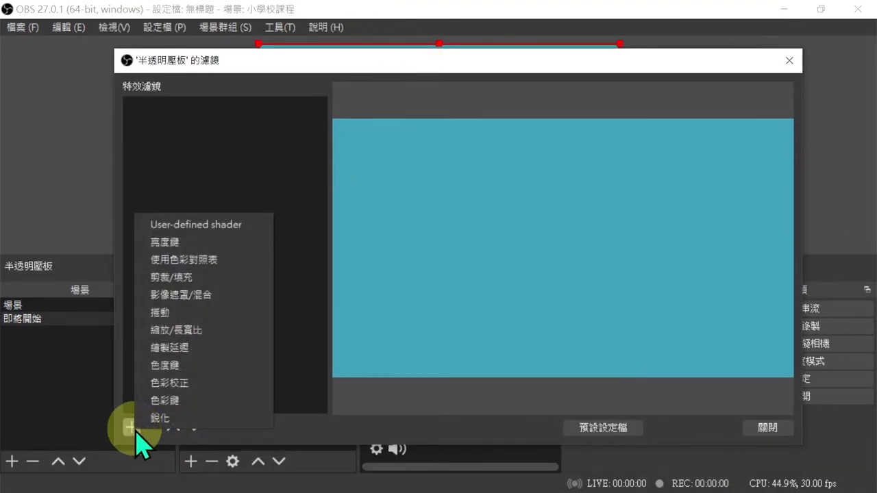
click(177, 384)
click(424, 284)
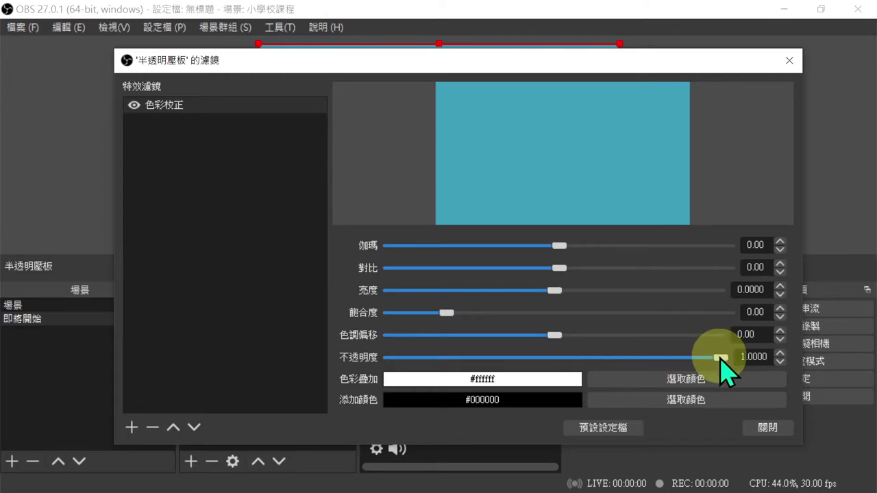
- Set the color correction filter's opacity to 0.5000 and close the filter settings
drag(721, 359, 558, 372)
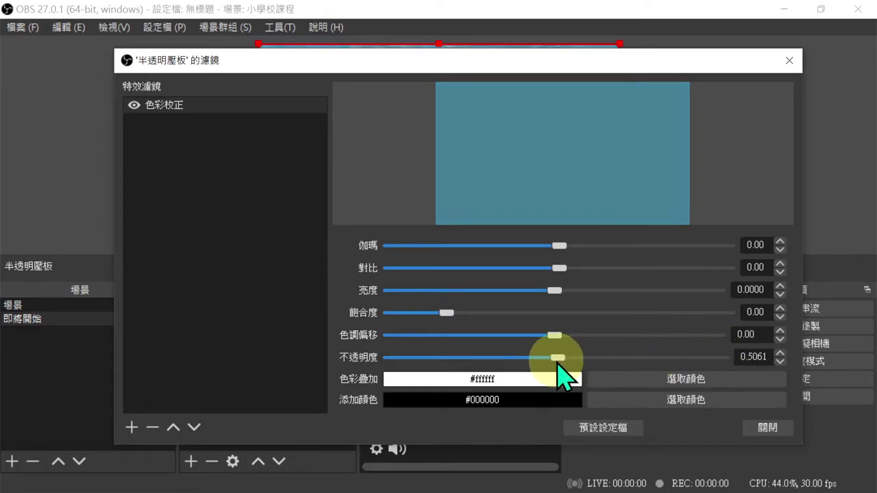
double_click(750, 352)
text(5000)
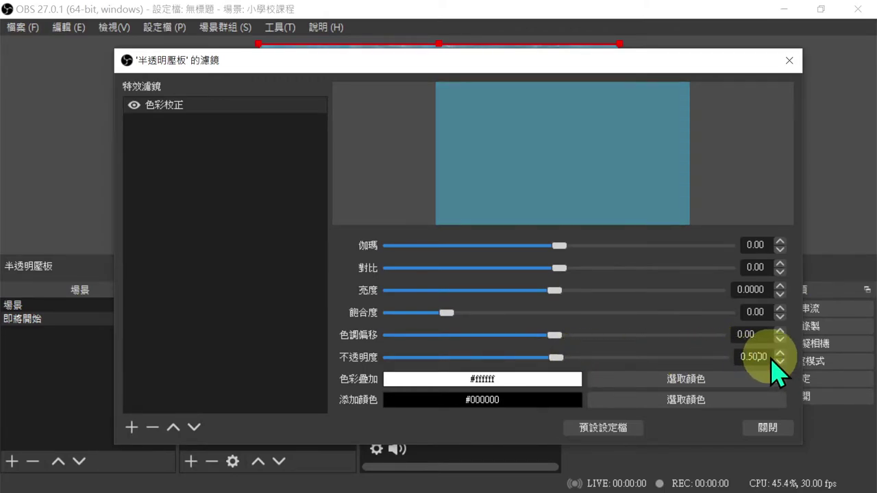
click(778, 427)
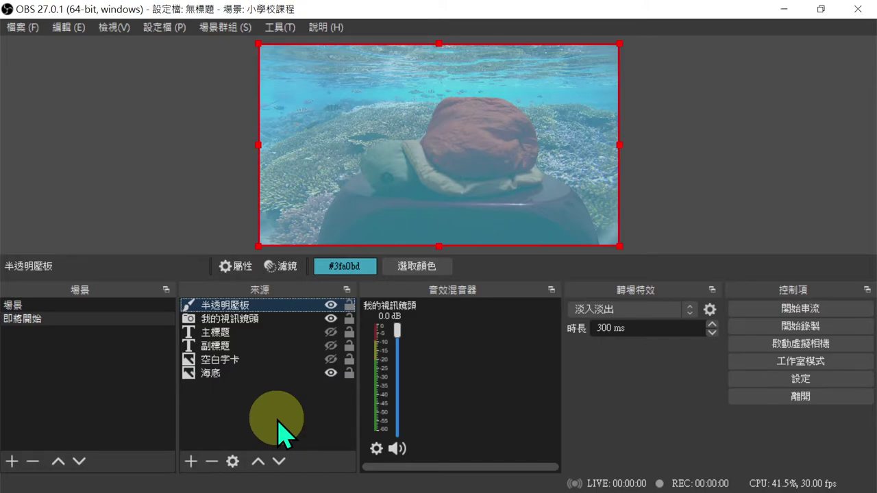
- Make the 副標題 text source visible and paste an independent duplicate of it into the 即將開始 scene
click(331, 346)
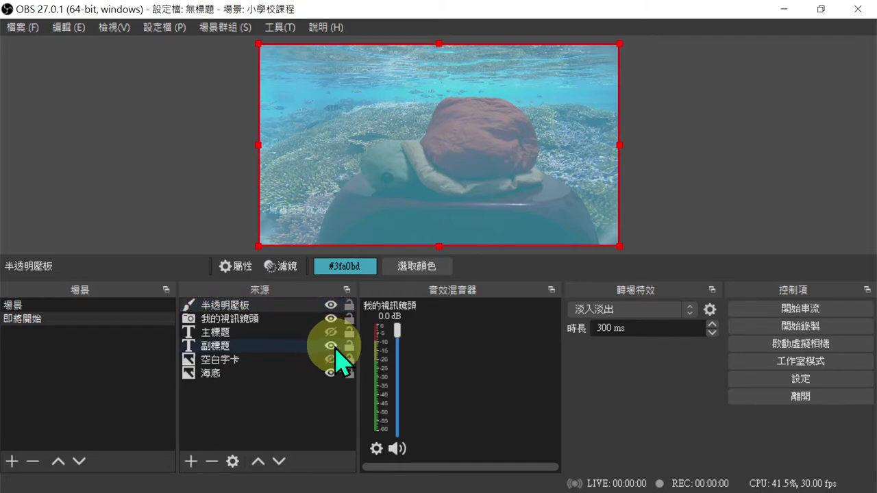
click(245, 346)
right_click(244, 345)
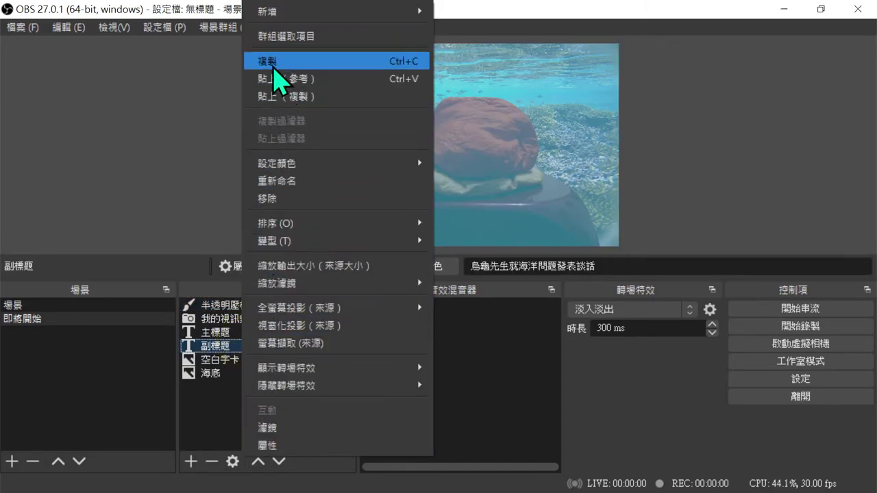
click(275, 60)
click(235, 433)
right_click(235, 433)
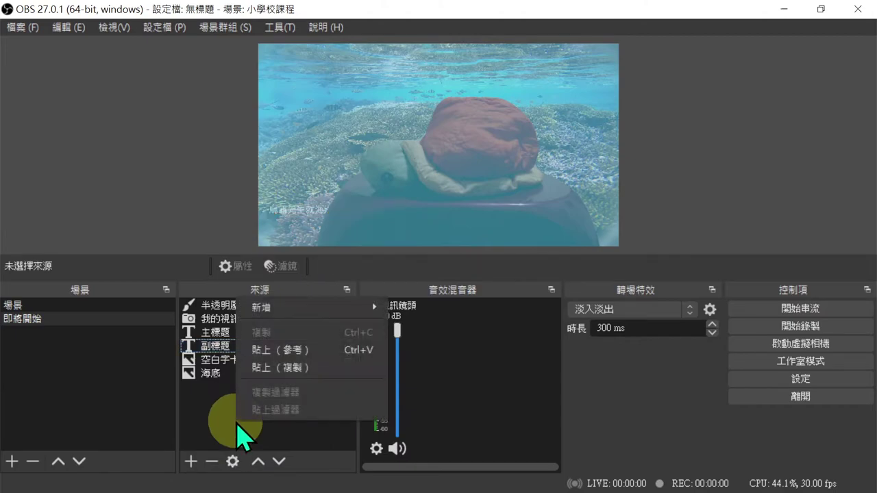
click(314, 368)
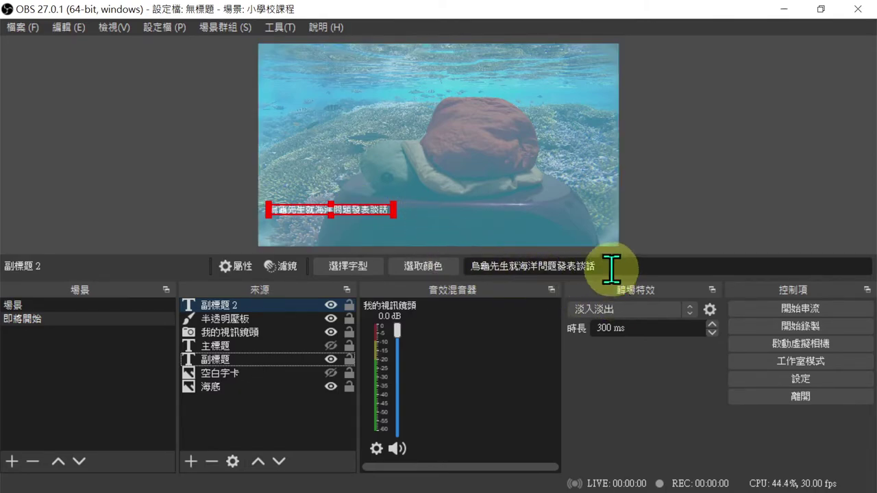
- Replace the text of the 副標題 2 source with 永續海洋記者會 直播即將開始
drag(613, 268, 436, 260)
text(m/3v)
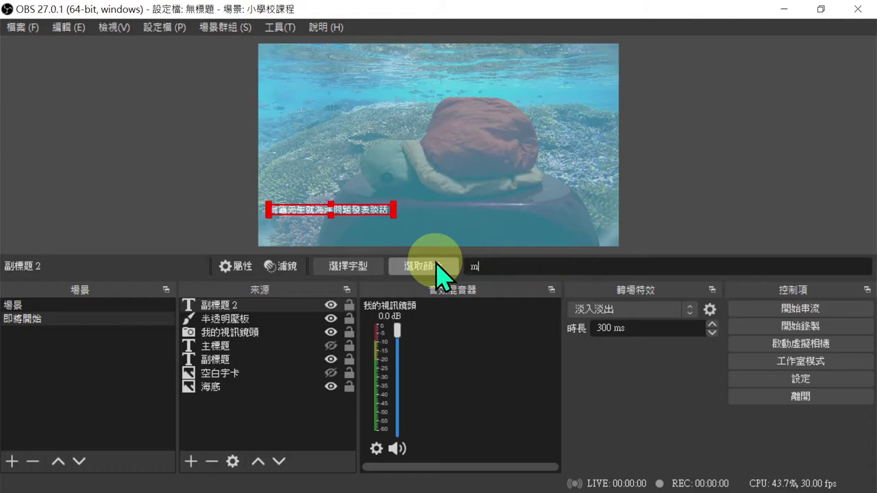
key(BackSpace)
key(BackSpace)
key(BackSpace)
key(BackSpace)
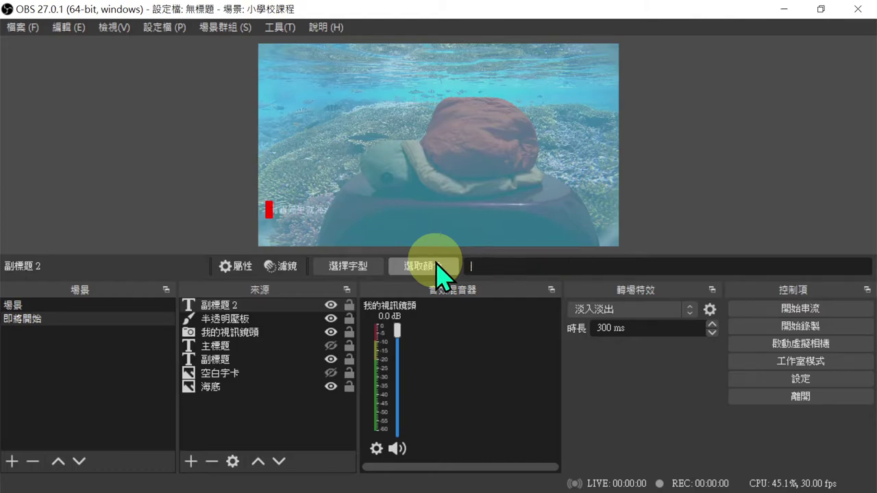
text(永續海洋)
text(記者會 直翻)
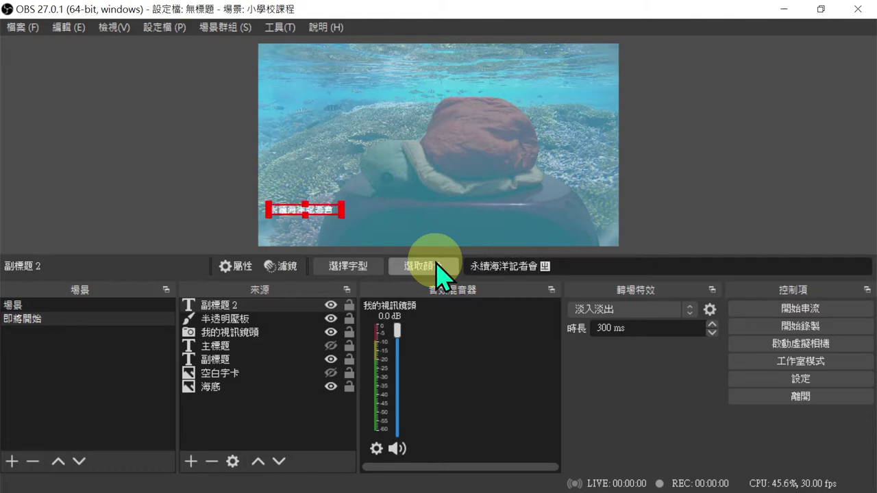
text(即將開始)
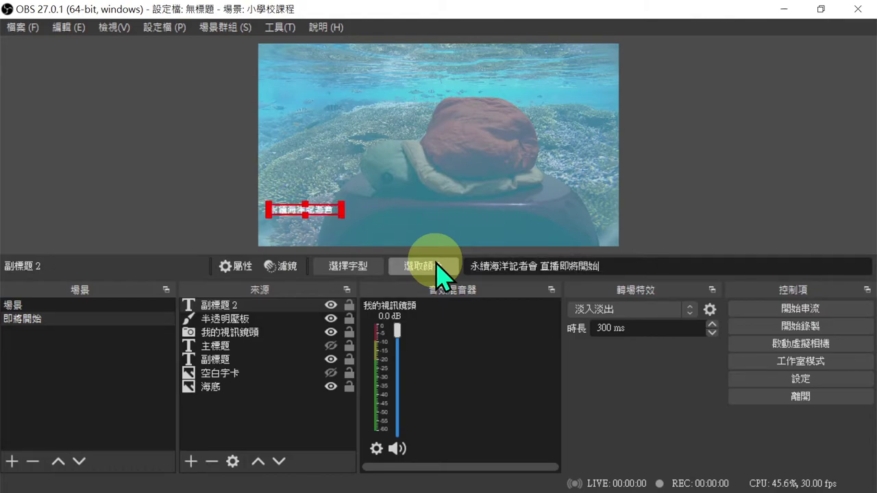
click(94, 176)
- Enlarge the 副標題 2 text slightly in the preview and center it on the canvas (置中畫面)
click(377, 210)
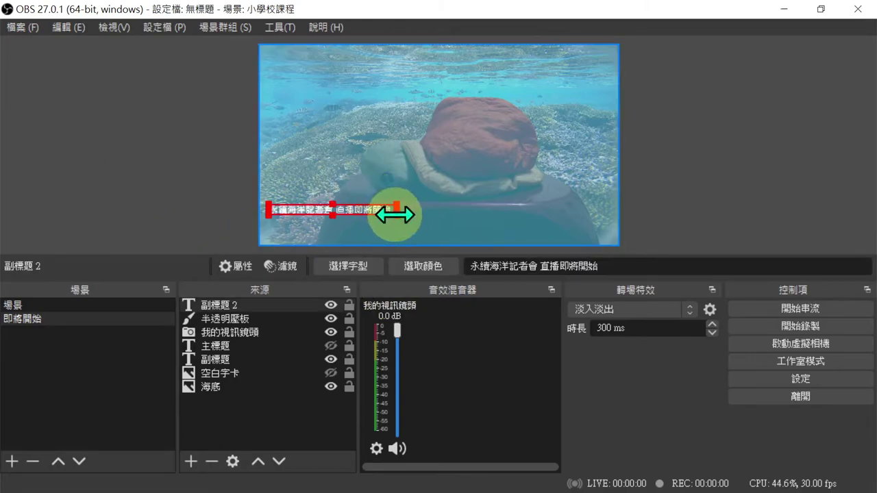
drag(397, 214, 411, 215)
right_click(396, 214)
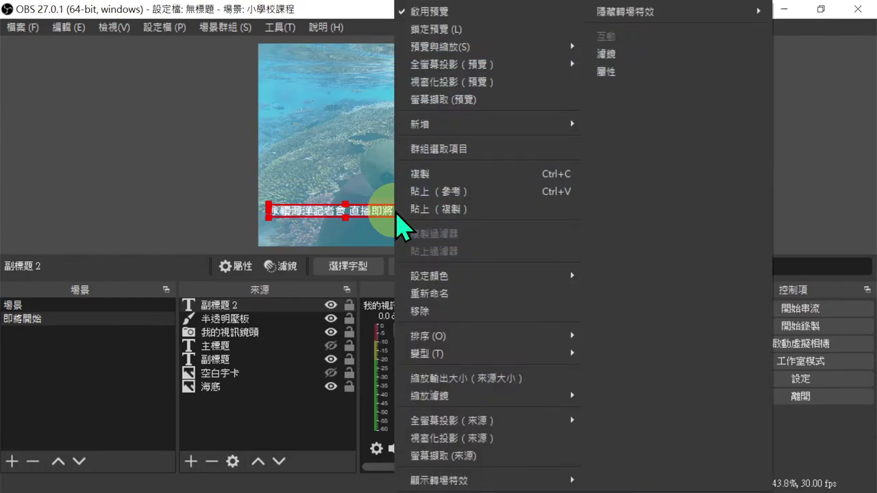
mouse_move(483, 359)
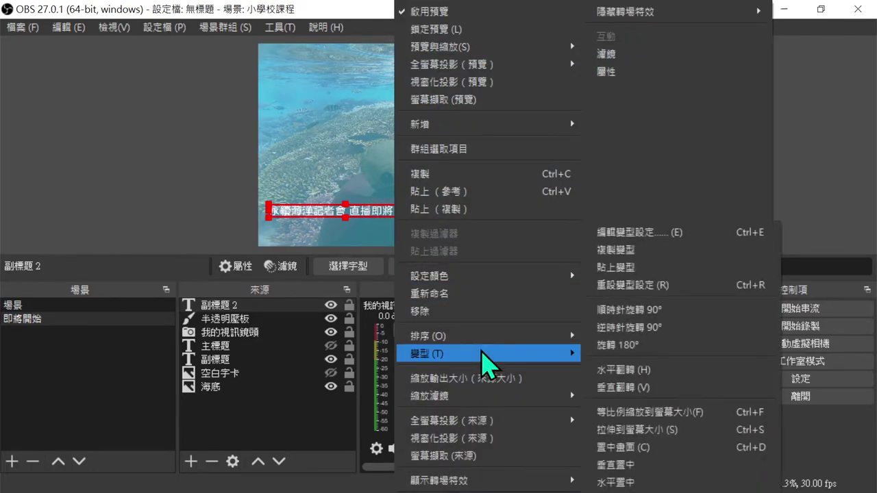
click(675, 447)
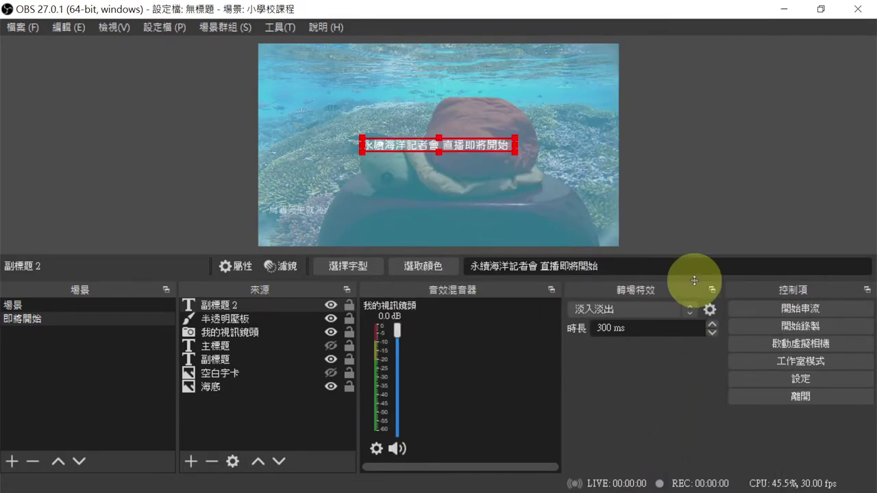
- Remove the 主標題, 副標題 and 空白字卡 sources from the 即將開始 scene
click(302, 348)
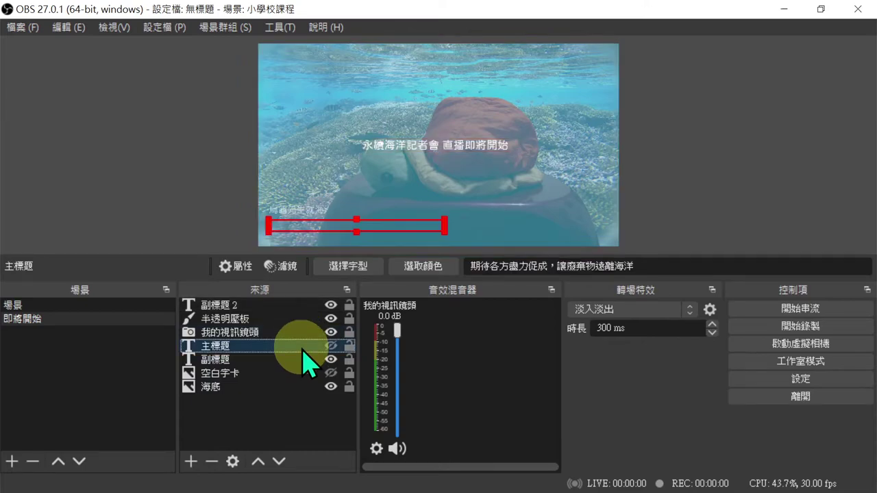
key(Delete)
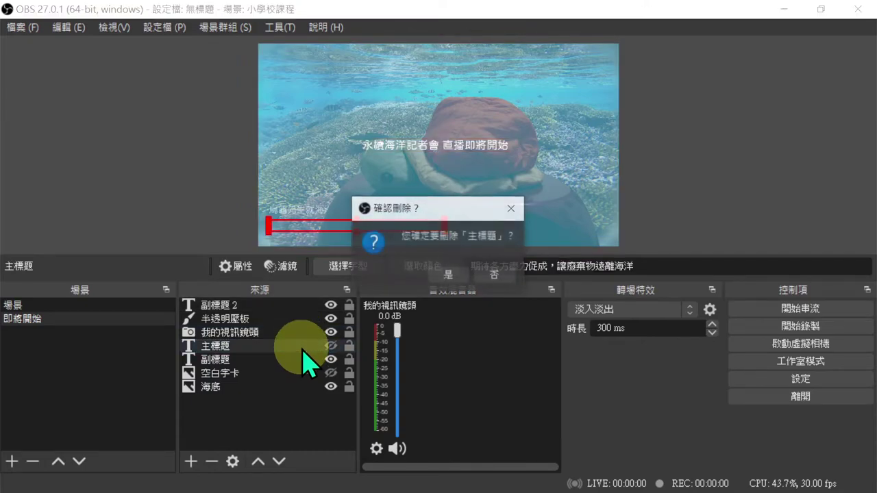
key(Return)
click(299, 347)
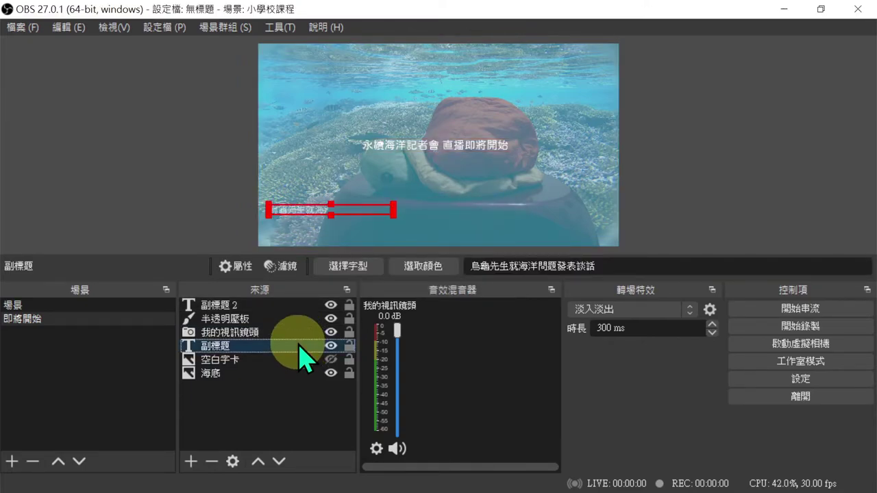
key(Delete)
key(Return)
click(277, 346)
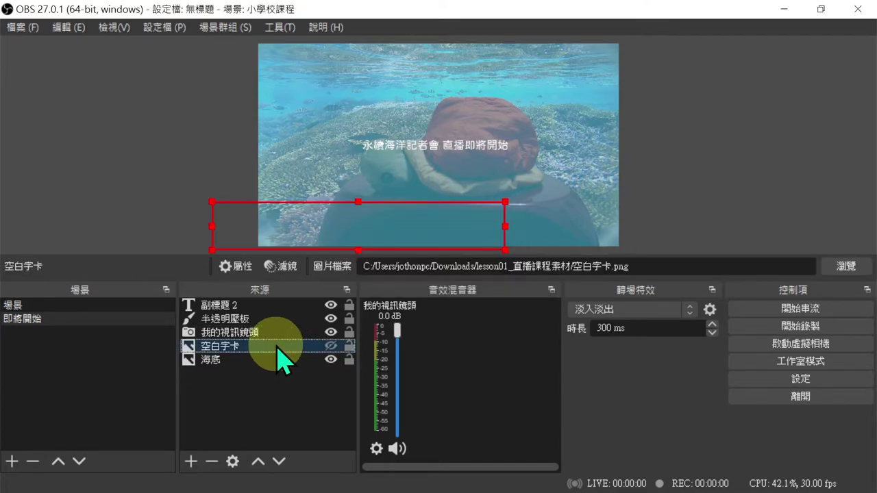
key(Delete)
key(Return)
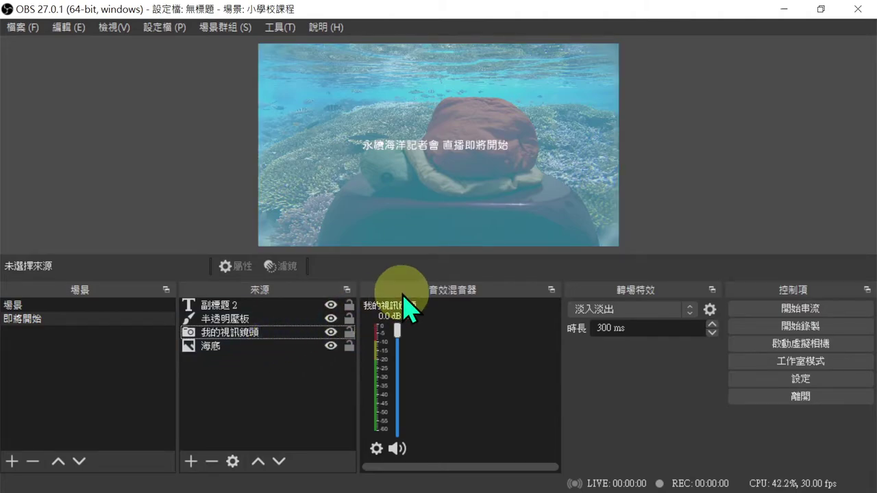
- Project the preview full screen to check how readable the centered title is, and exit the projection
right_click(674, 156)
mouse_move(715, 218)
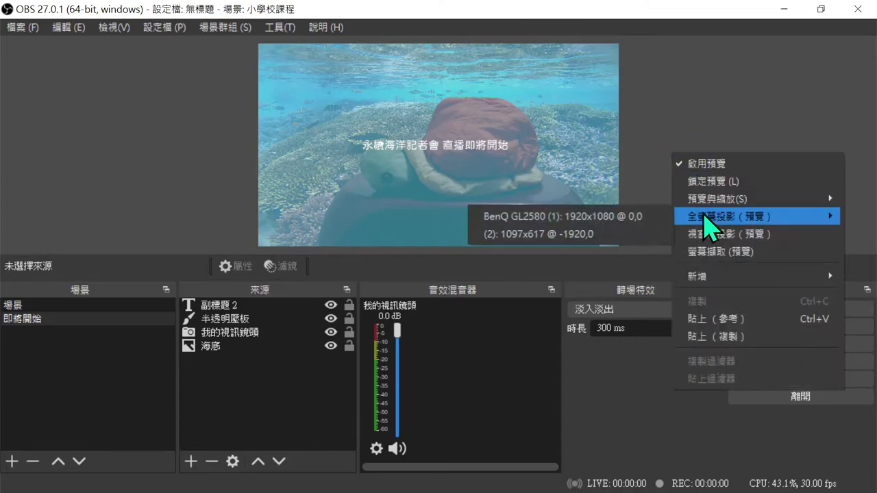
click(606, 233)
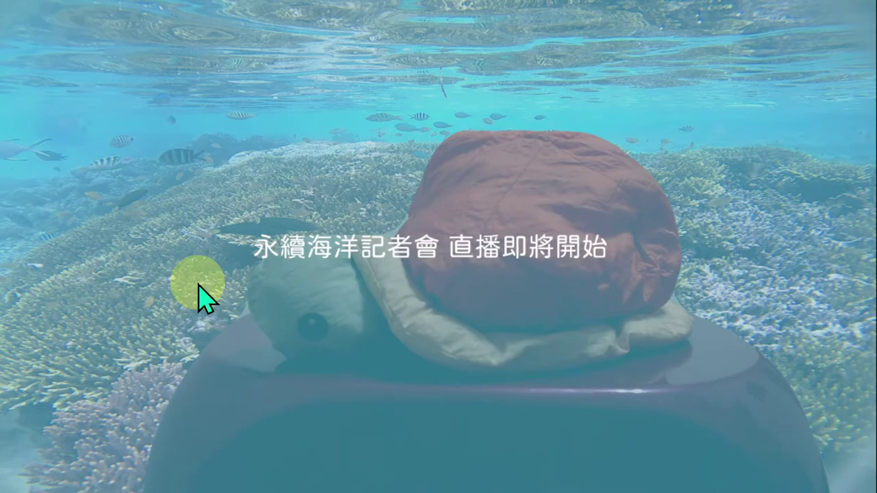
key(Escape)
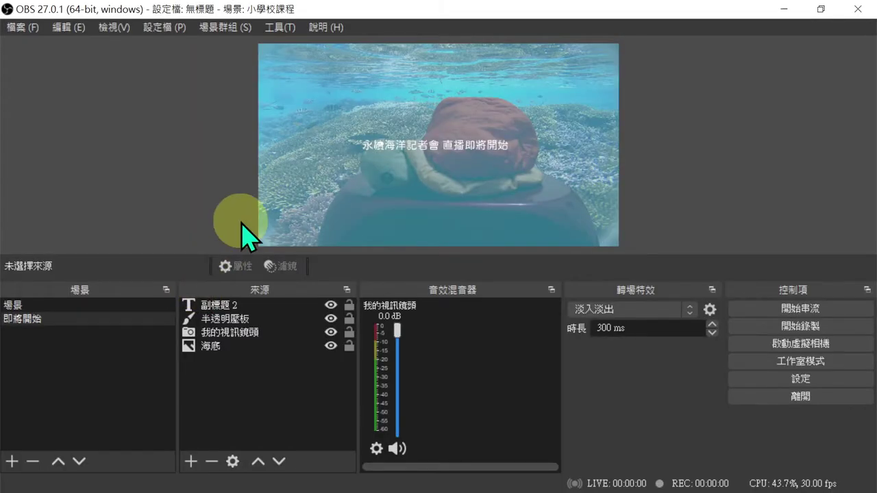
- Enable the outline (外框) in the 副標題 2 properties and set its color to black, #000000
click(271, 306)
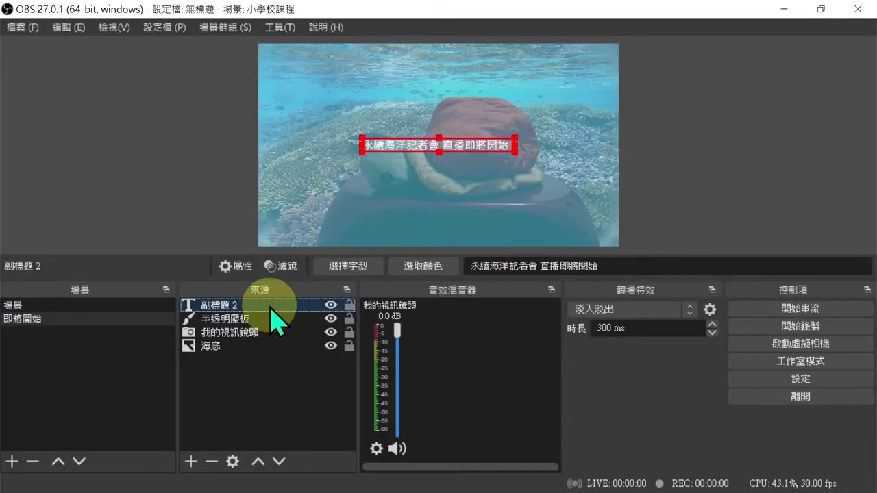
right_click(271, 308)
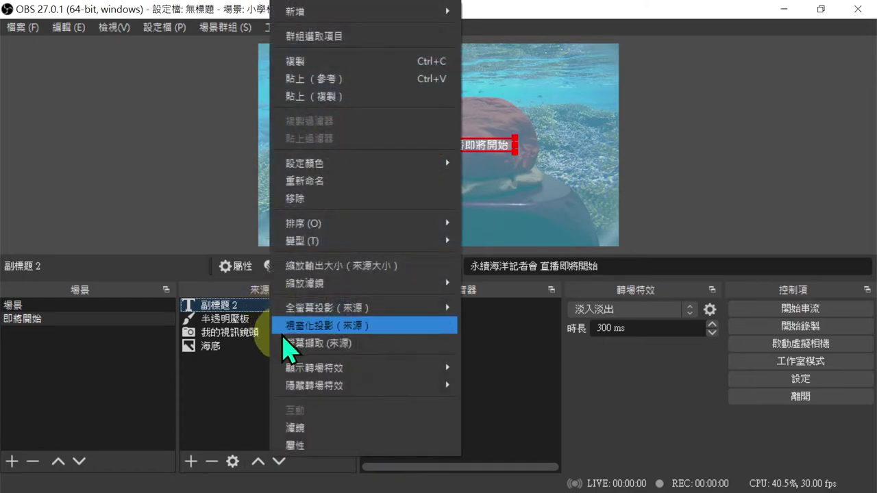
click(321, 445)
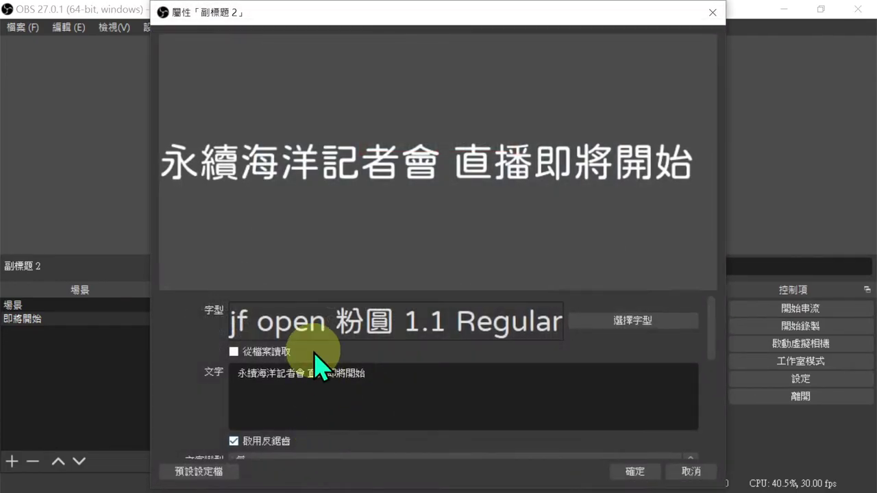
scroll(308, 404, down, 3)
scroll(312, 418, down, 3)
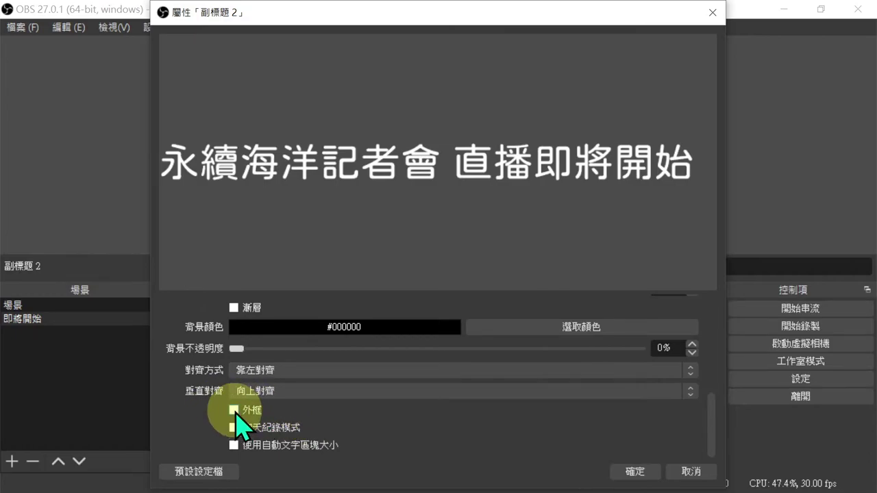
click(233, 410)
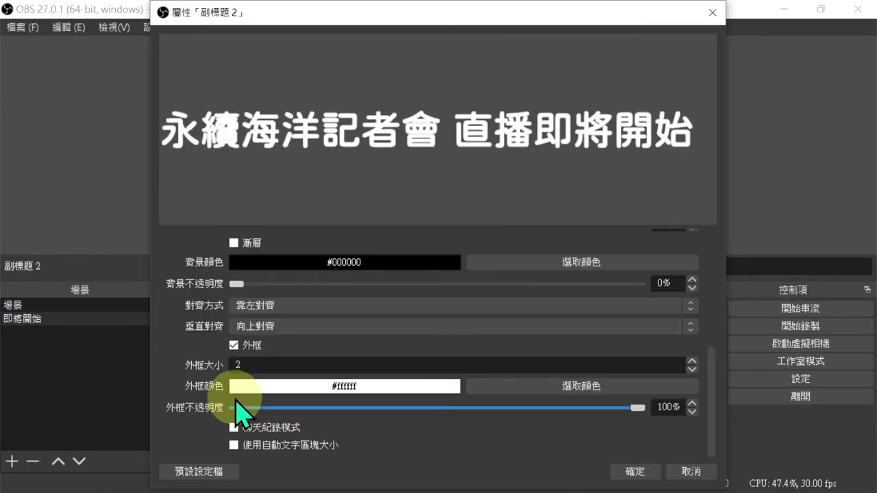
click(531, 388)
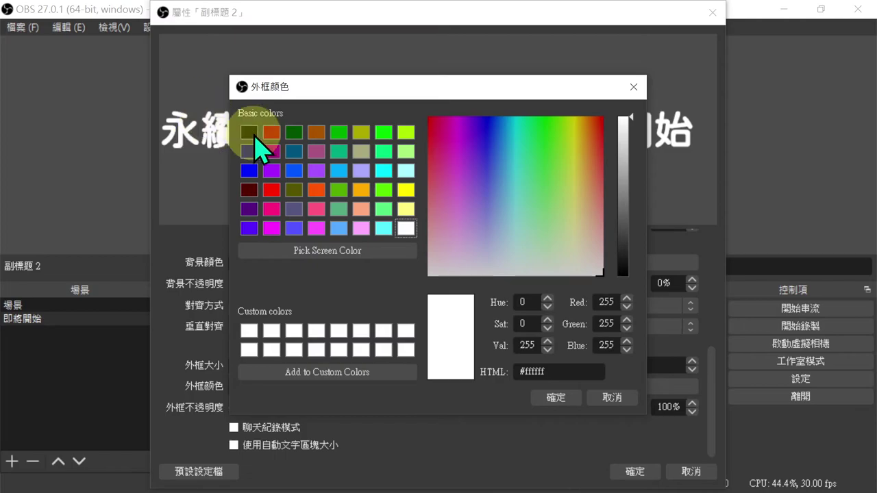
click(249, 132)
click(567, 401)
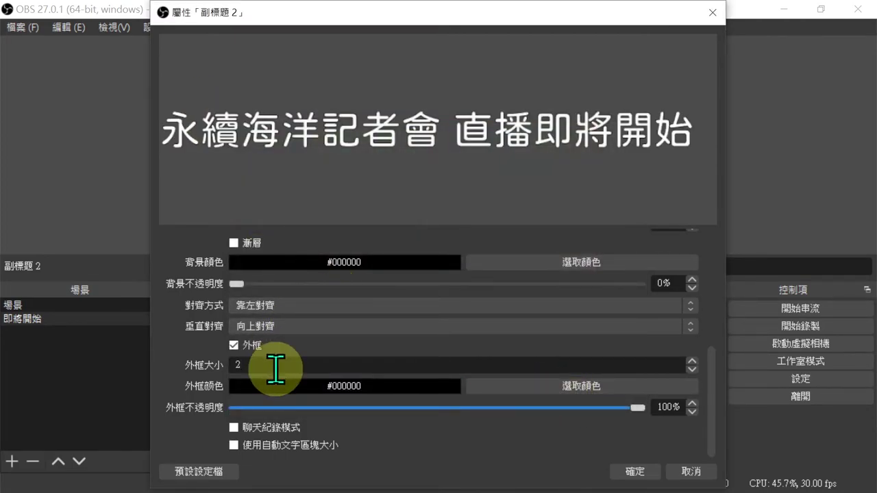
- Set the text outline size (外框大小) to 5 and accept the 副標題 2 properties
scroll(276, 369, down, 1)
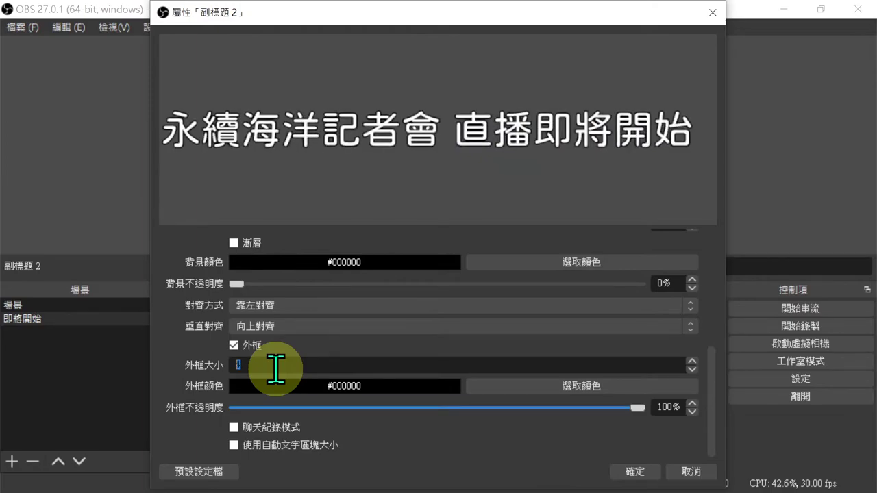
scroll(275, 369, up, 1)
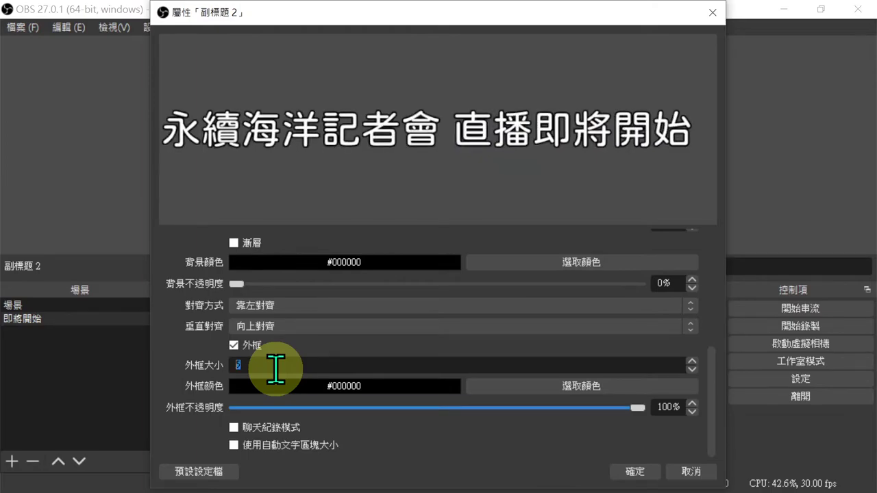
click(633, 472)
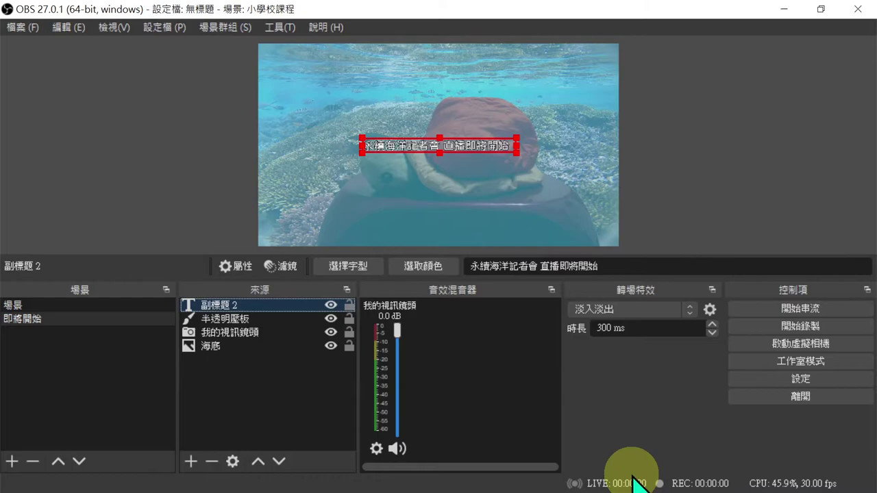
- Check the outlined title in a full-screen projection of the preview, and leave the projection
click(749, 141)
right_click(749, 129)
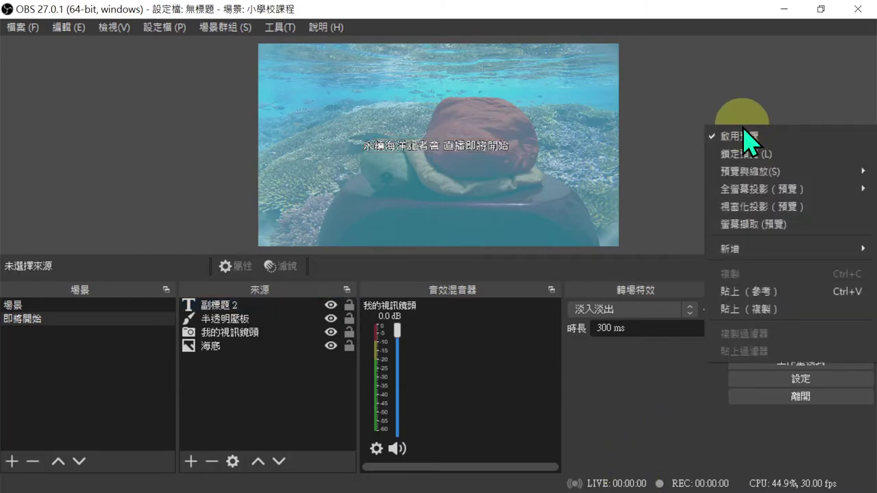
mouse_move(748, 199)
click(688, 192)
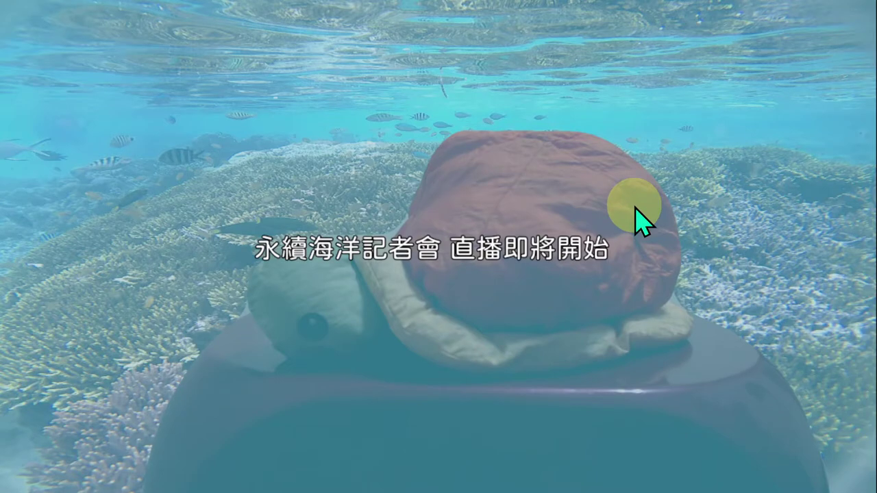
key(Escape)
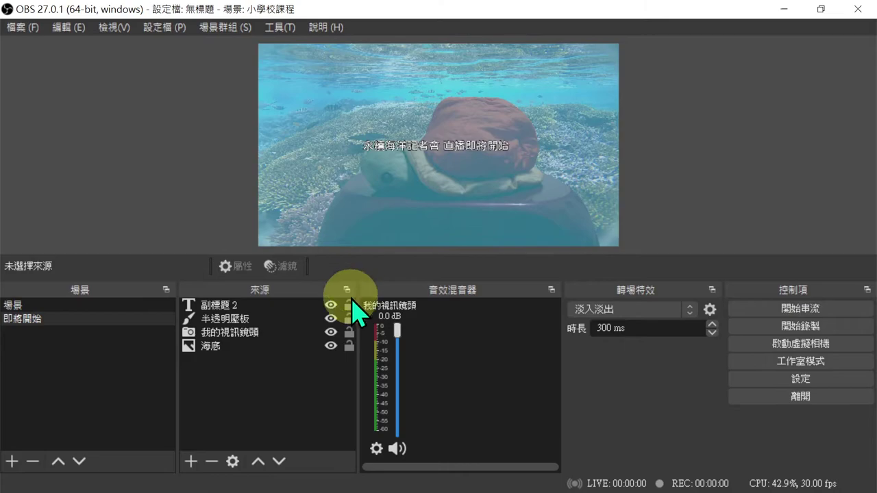
- Rename the 副標題 2 source as 直播即將開始
click(281, 306)
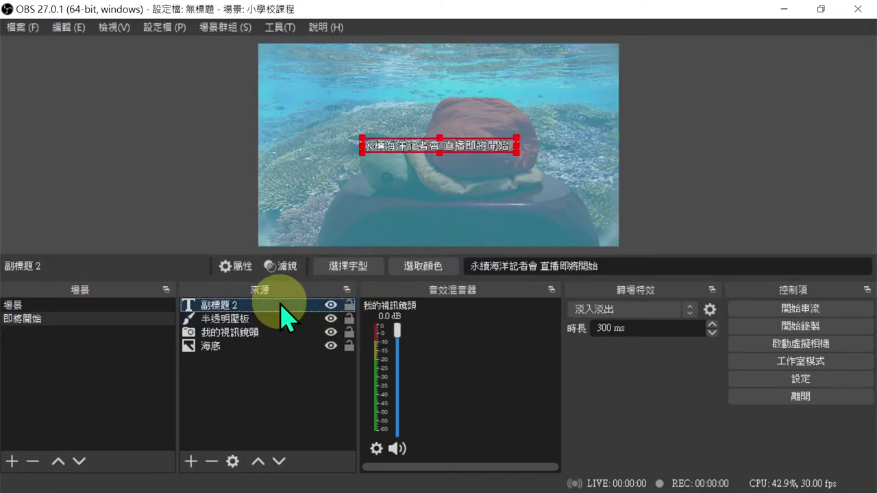
right_click(281, 306)
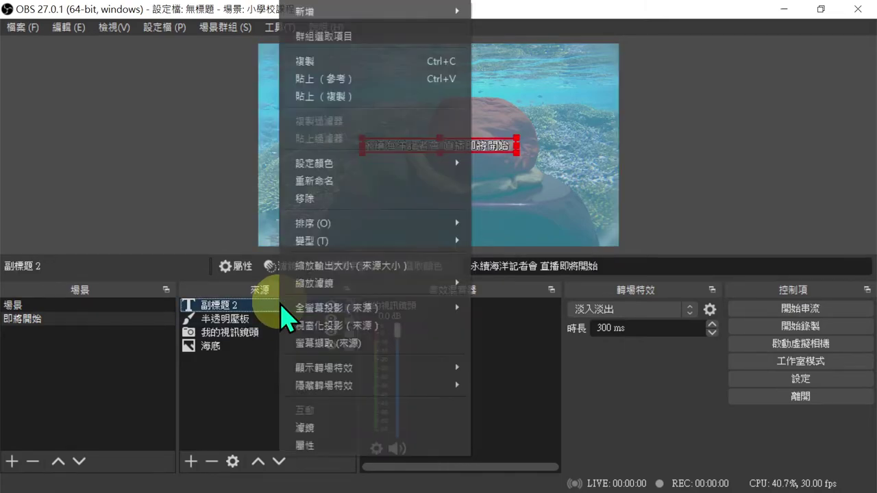
click(334, 197)
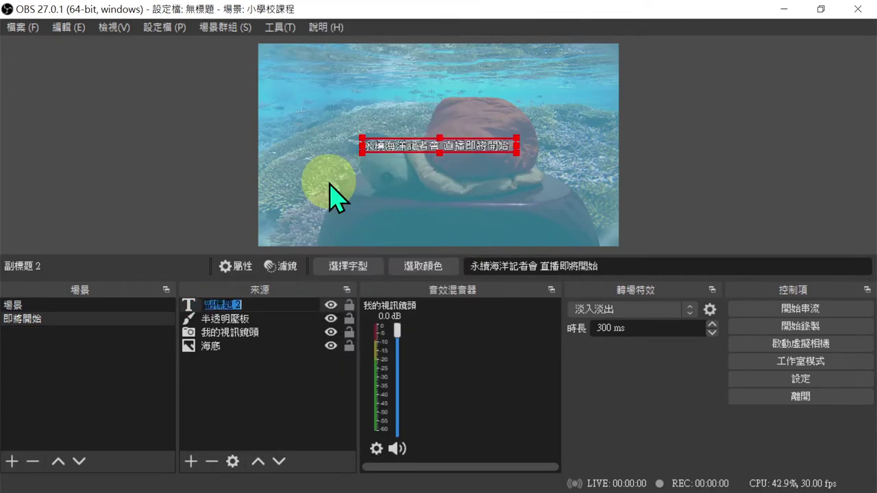
text(直播即將)
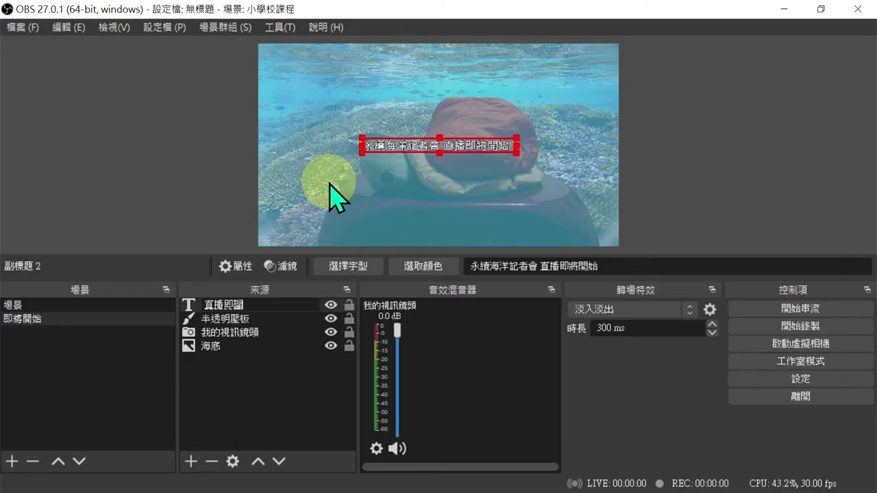
text(開始)
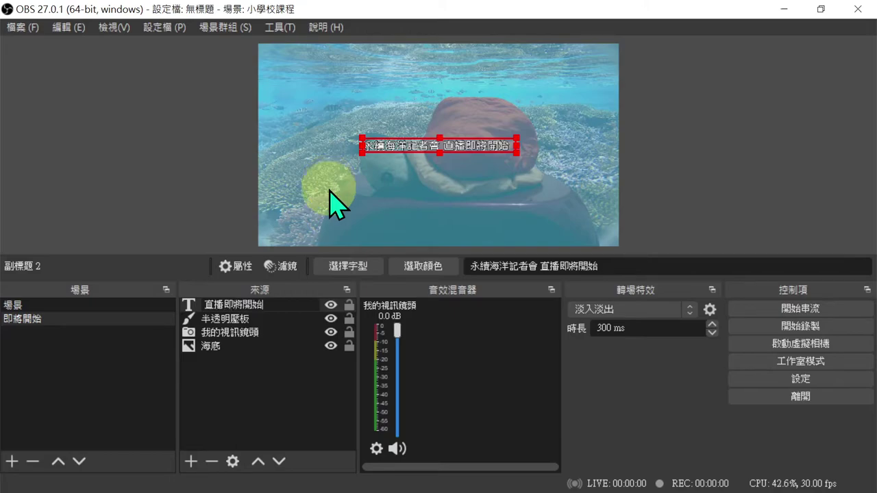
click(281, 424)
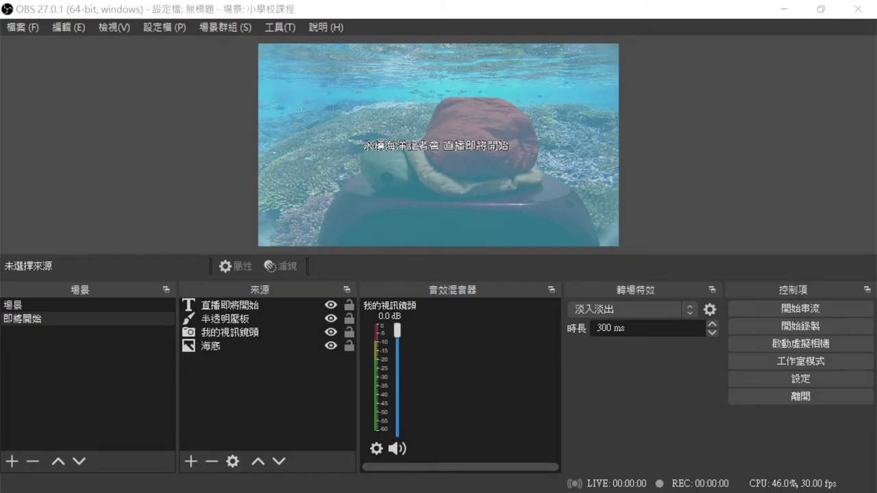
- Add a new scene named 預錄致詞
right_click(91, 357)
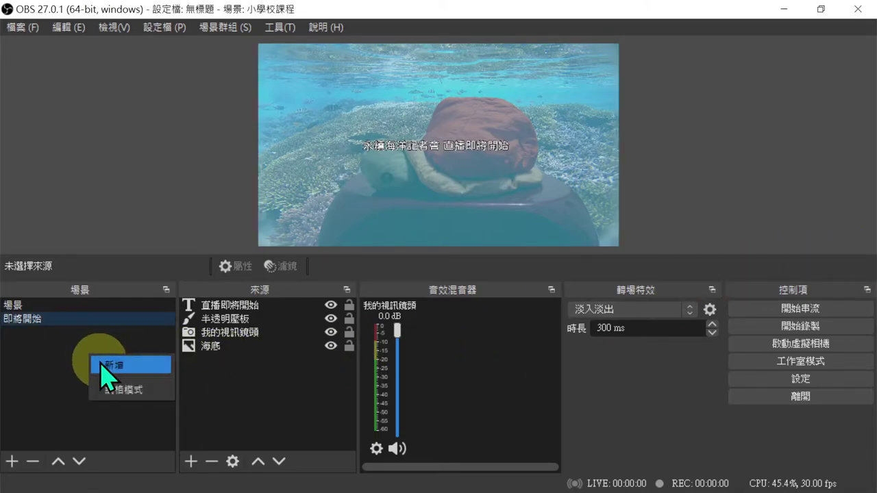
click(109, 365)
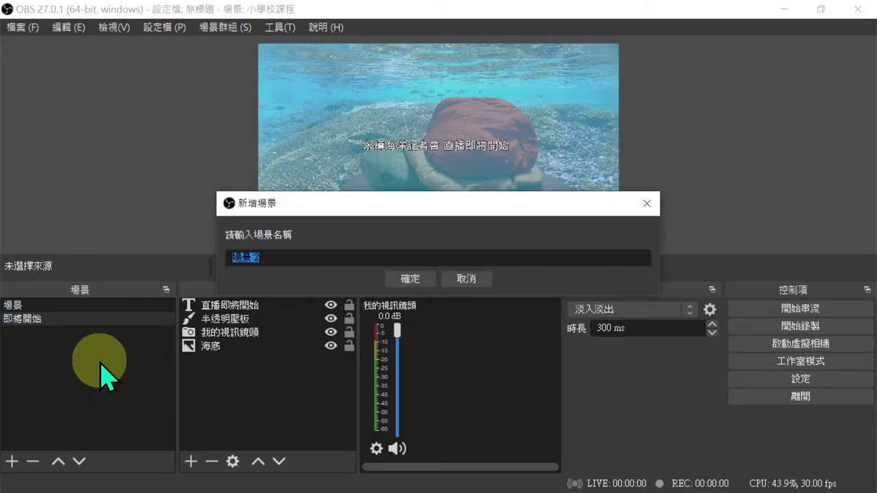
text(預錄致詞)
key(Return)
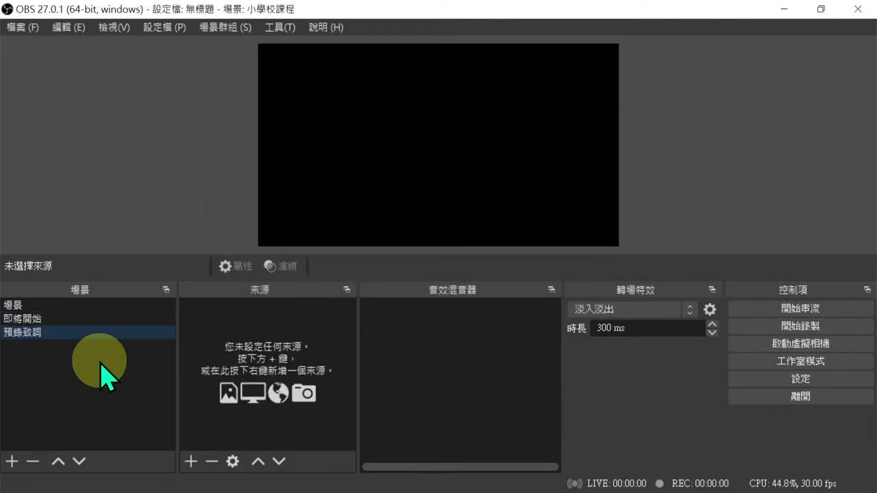
- Add a media source (媒體來源) named 預錄致詞影片 to the 預錄致詞 scene
click(212, 371)
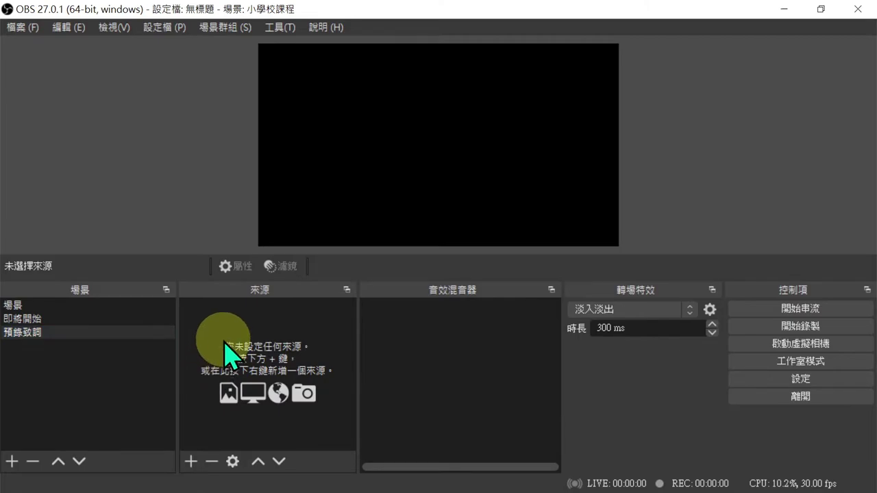
right_click(225, 342)
mouse_move(269, 350)
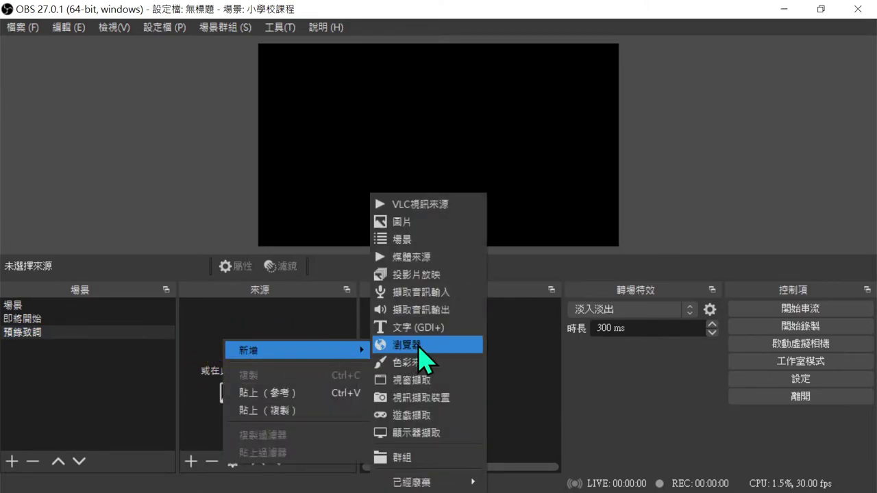
click(429, 257)
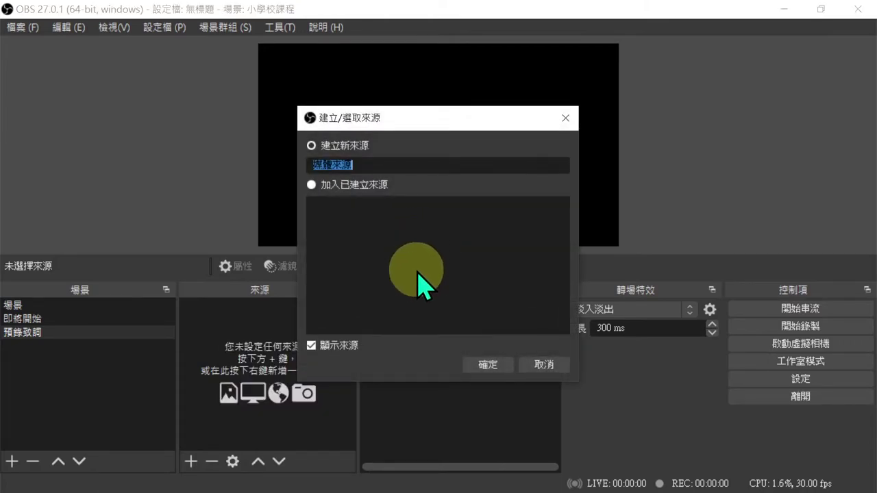
text(預錄致詞二影片)
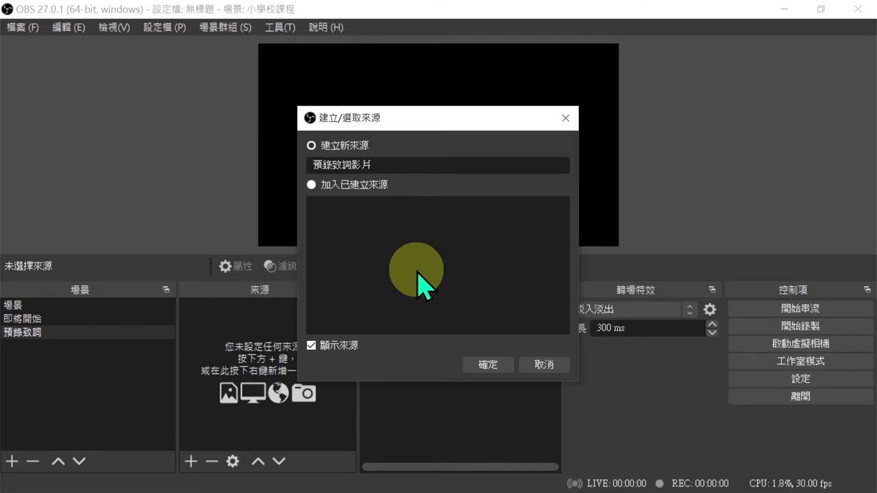
click(487, 365)
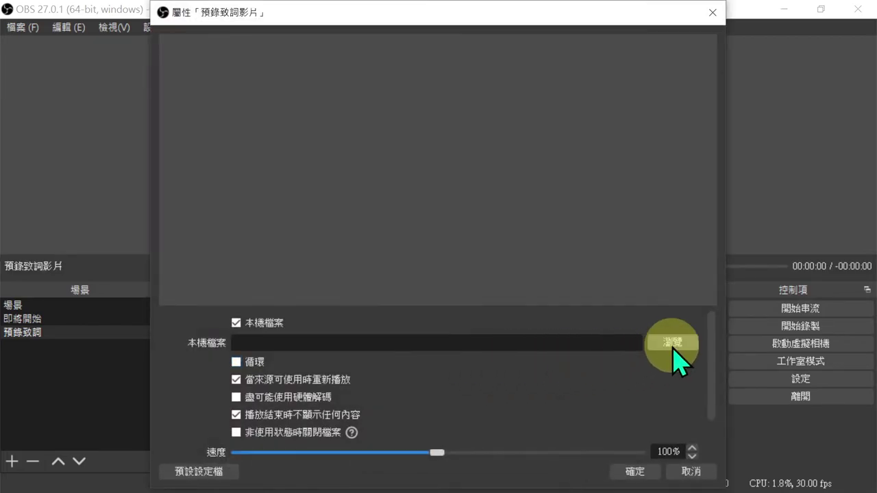
- Load Turtle Swimming.mkv from the lesson03 folder as the local file of 預錄致詞影片 and accept its properties
click(673, 346)
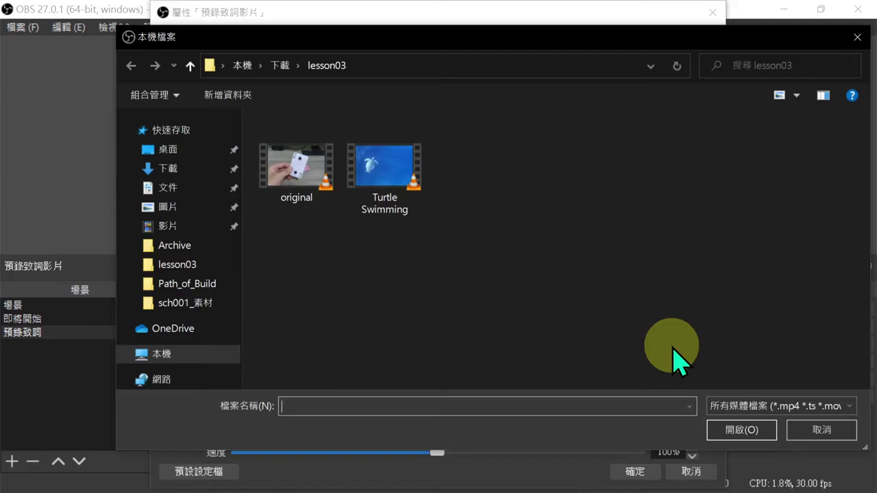
double_click(370, 182)
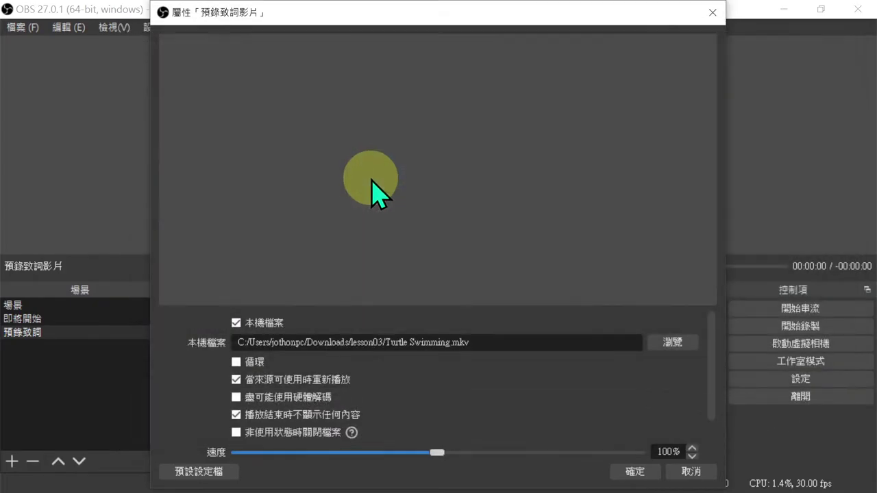
click(631, 472)
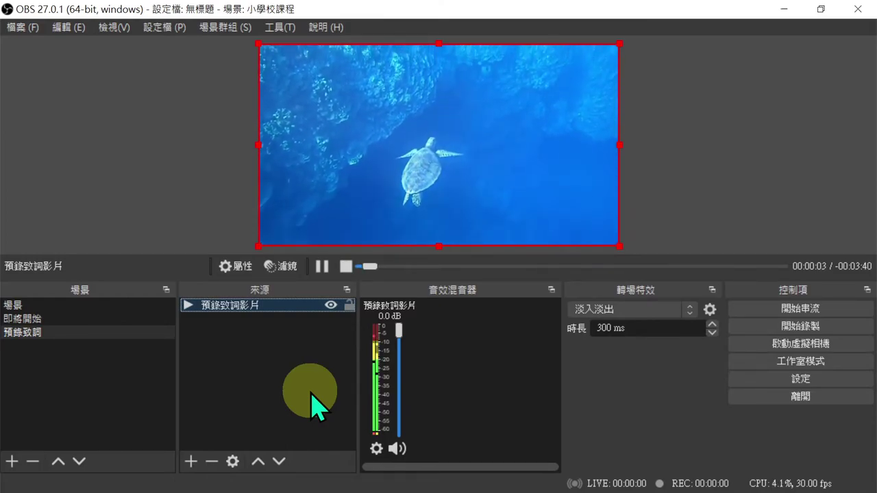
- Set the audio monitoring (音訊監測) of 預錄致詞影片 to 監測和輸出 in the advanced audio properties
click(234, 348)
click(262, 309)
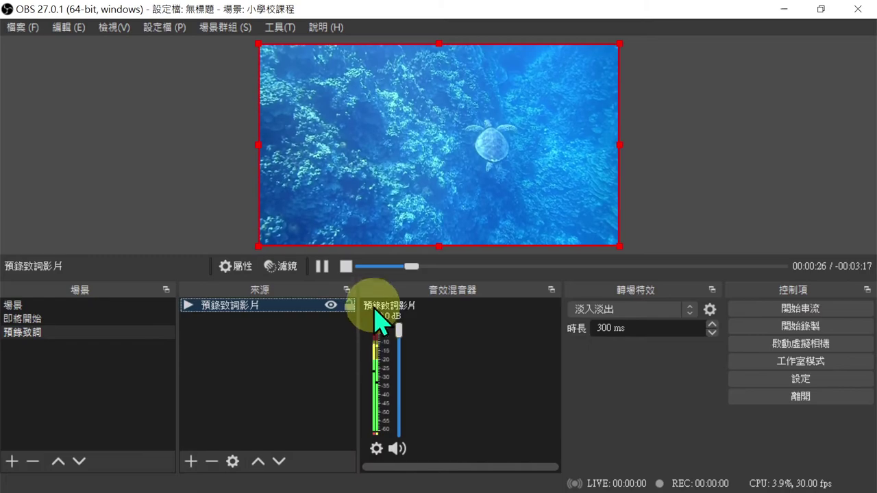
click(377, 449)
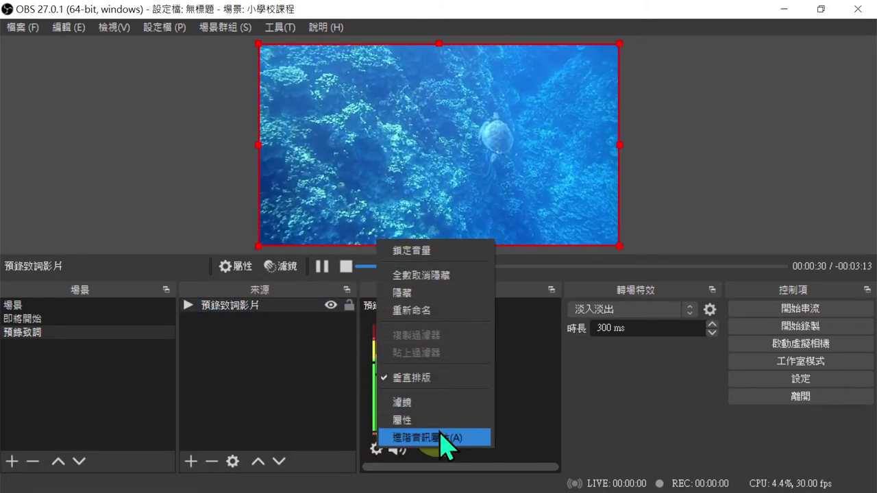
click(470, 437)
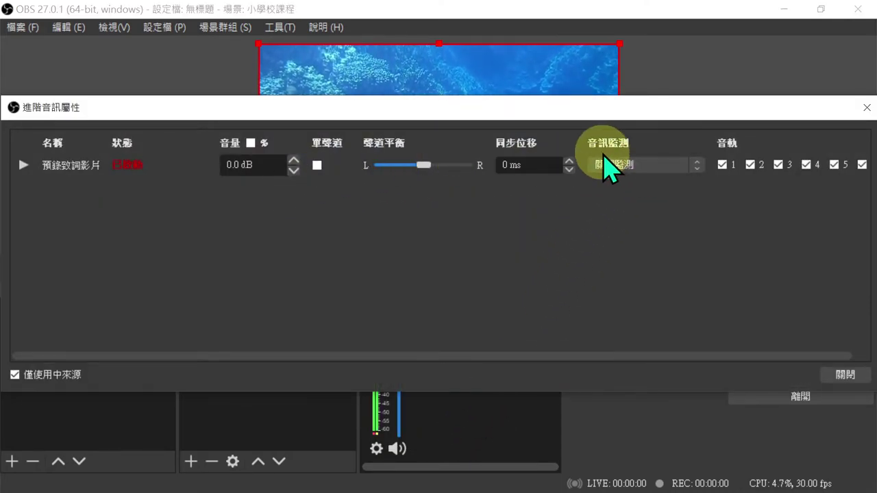
click(660, 170)
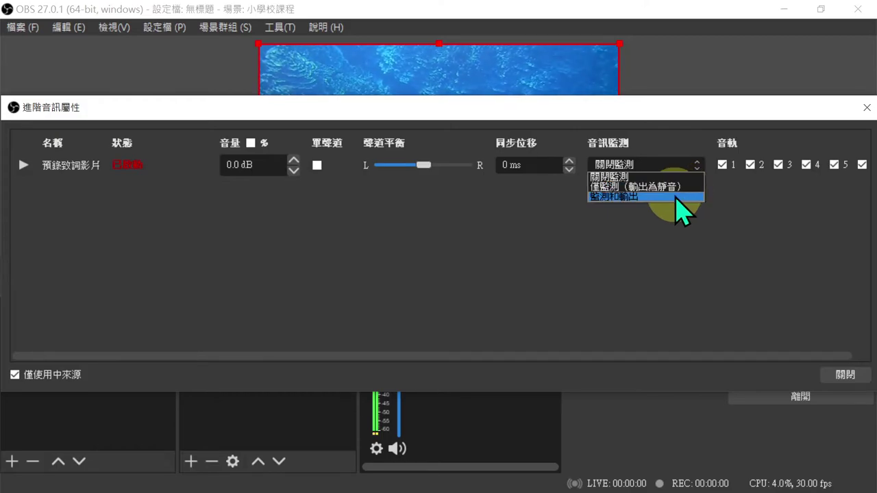
click(677, 198)
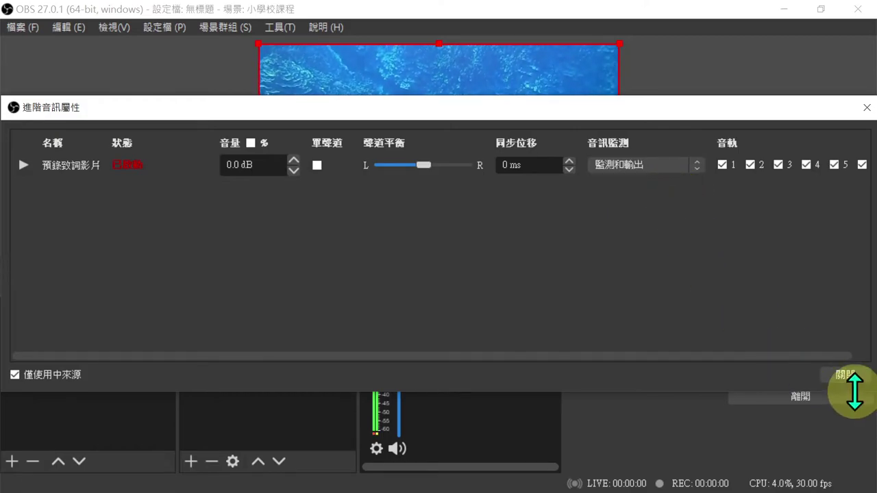
click(852, 374)
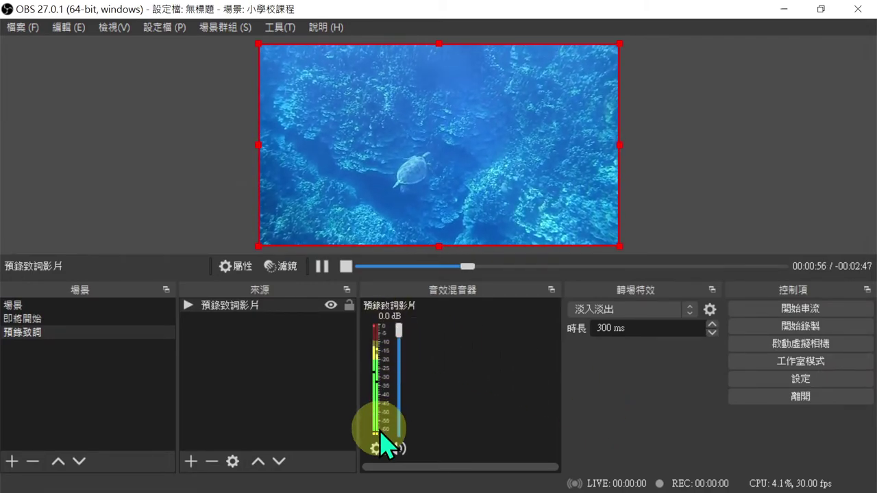
- Choose BenQ GL2580 (NVIDIA High Definition Audio) as the monitoring device (監測裝置) in the audio settings, and leave the settings
click(24, 29)
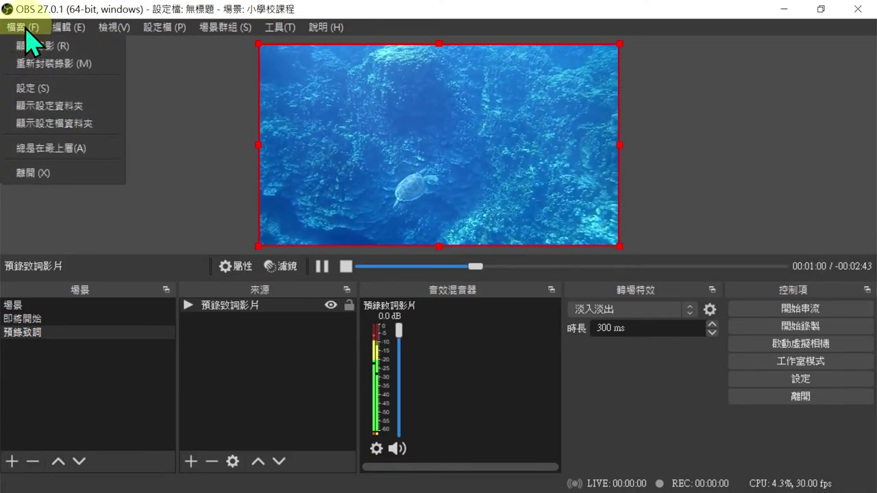
click(44, 88)
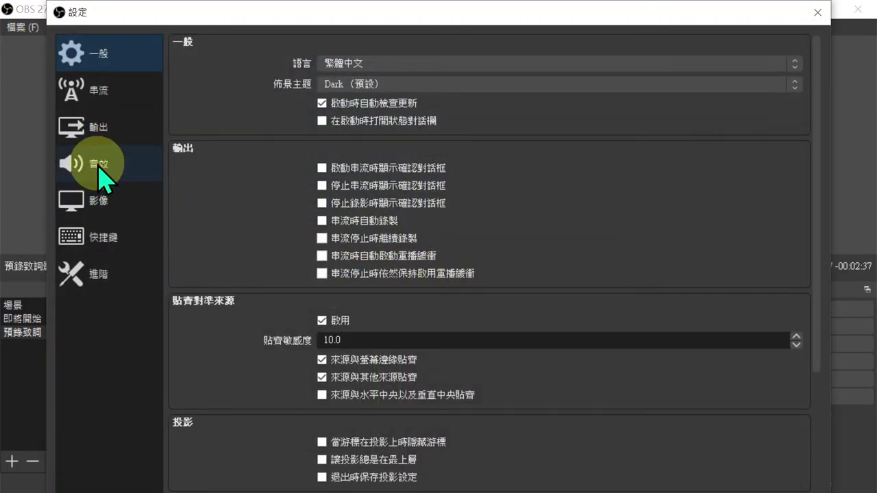
click(106, 181)
scroll(218, 394, down, 1)
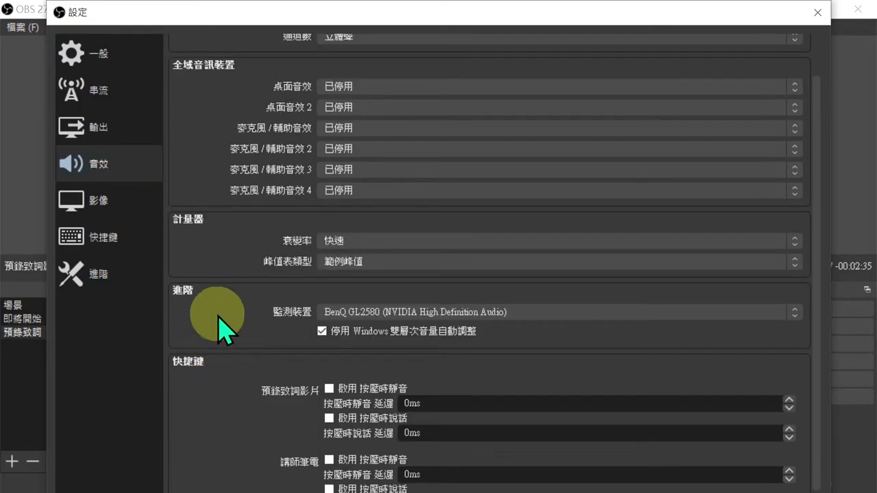
click(399, 312)
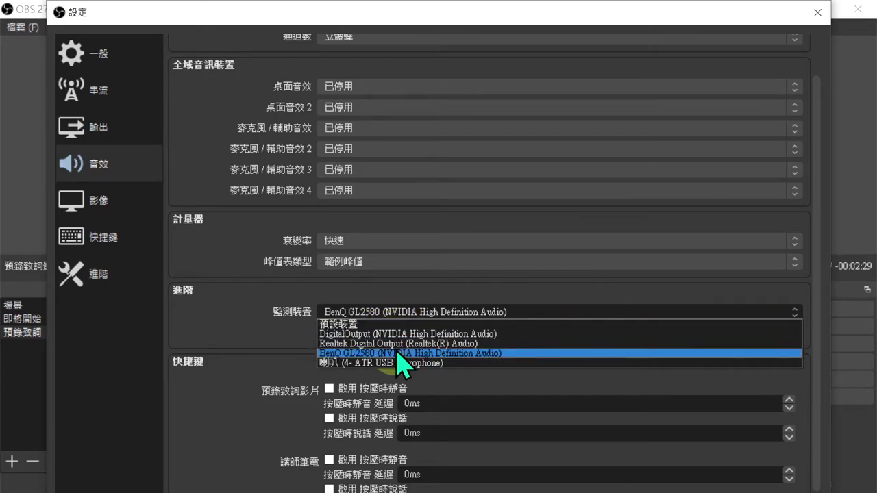
click(399, 353)
drag(424, 10, 429, 45)
click(684, 453)
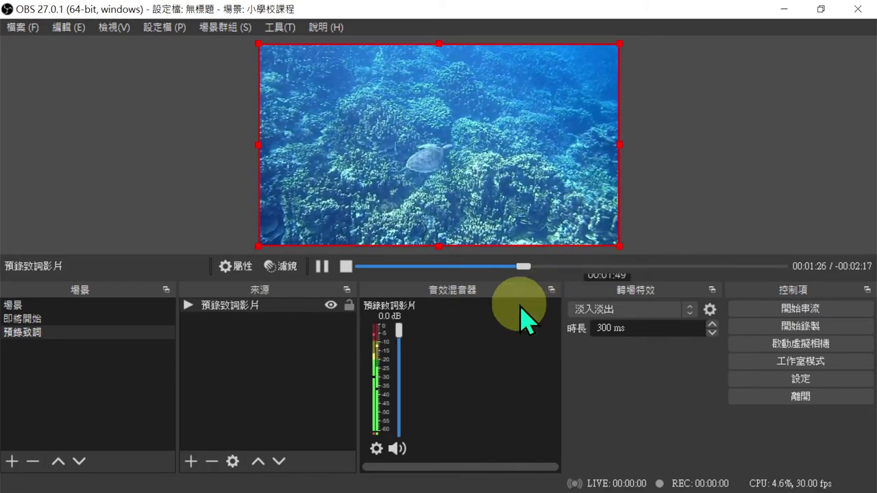
- Switch the audio monitoring of 預錄致詞影片 to 關閉監測 in the advanced audio properties
click(376, 449)
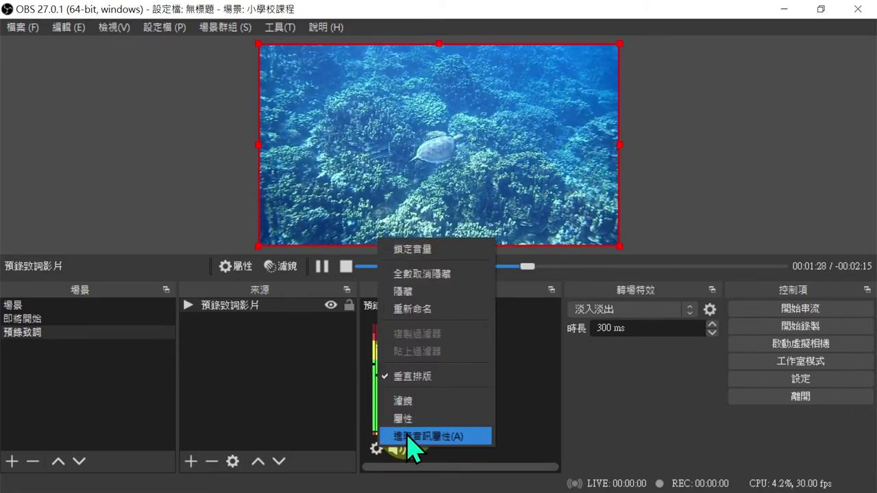
click(409, 437)
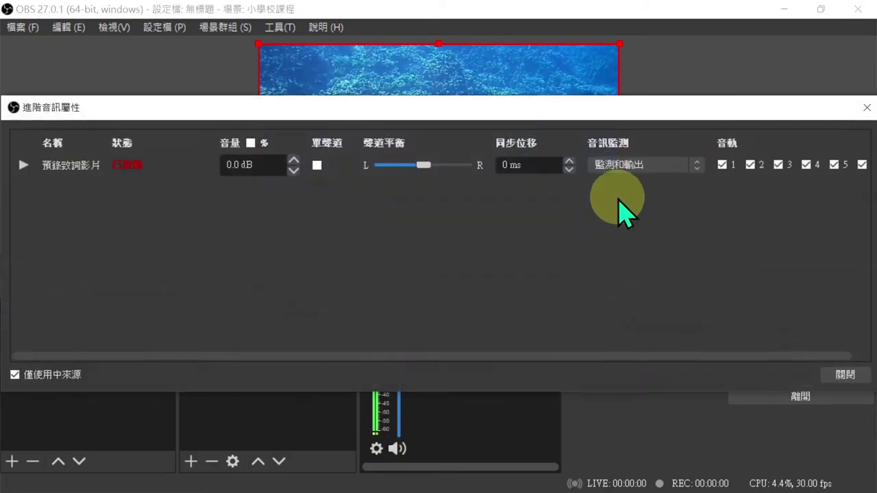
click(640, 168)
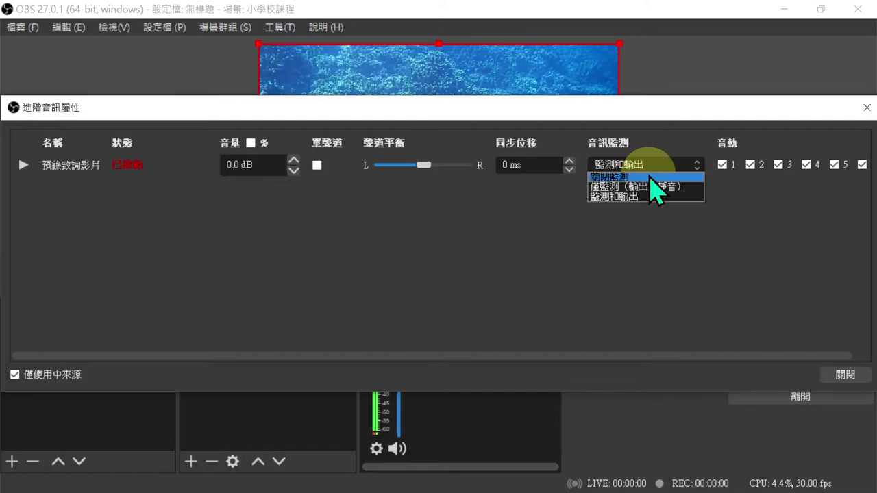
click(651, 178)
click(853, 376)
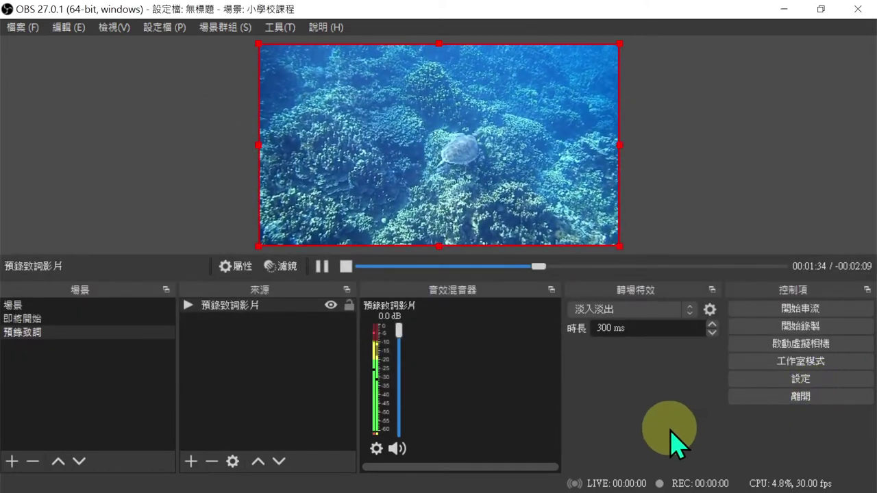
- Add an image source (圖片) named 手語老師畫面 to the 預錄致詞 scene
click(270, 406)
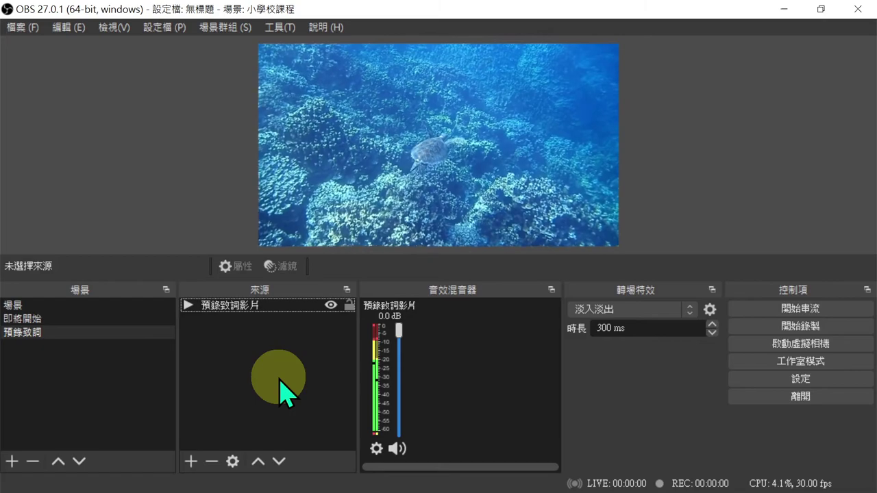
right_click(278, 350)
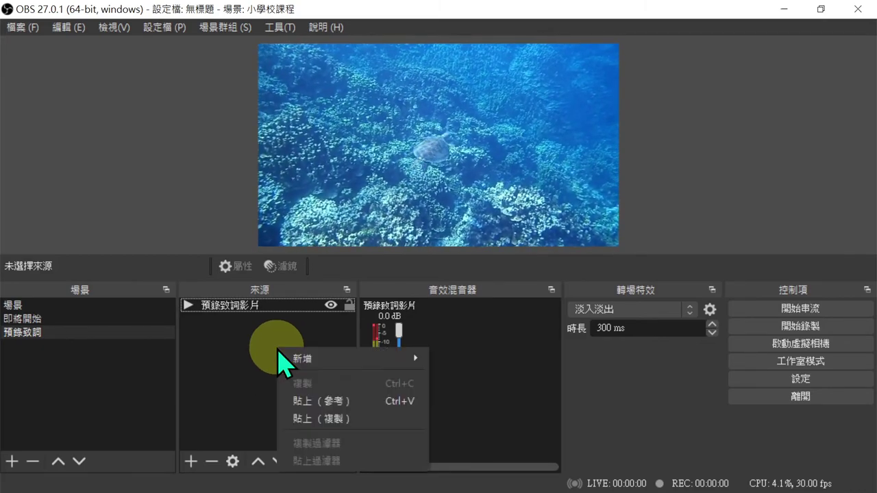
mouse_move(299, 357)
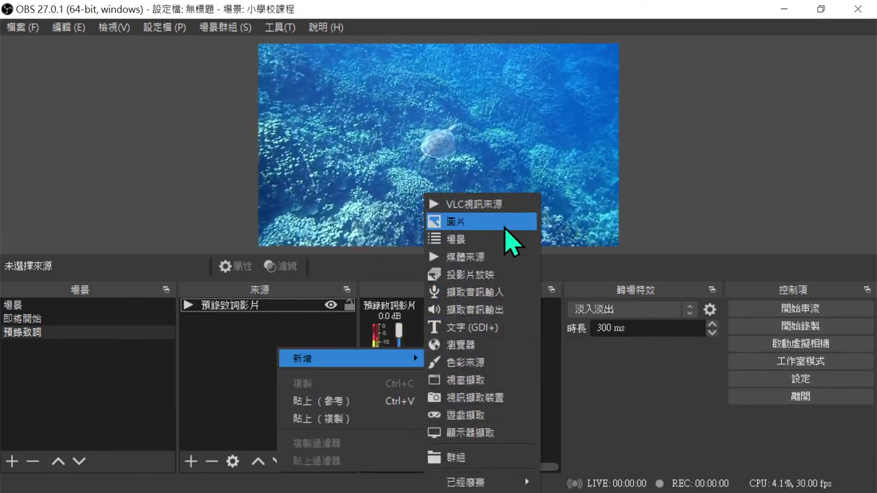
click(513, 240)
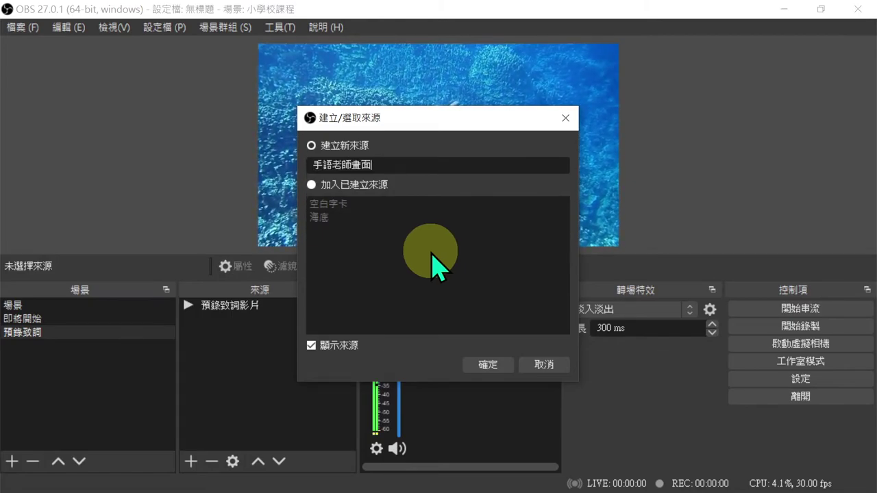
click(473, 368)
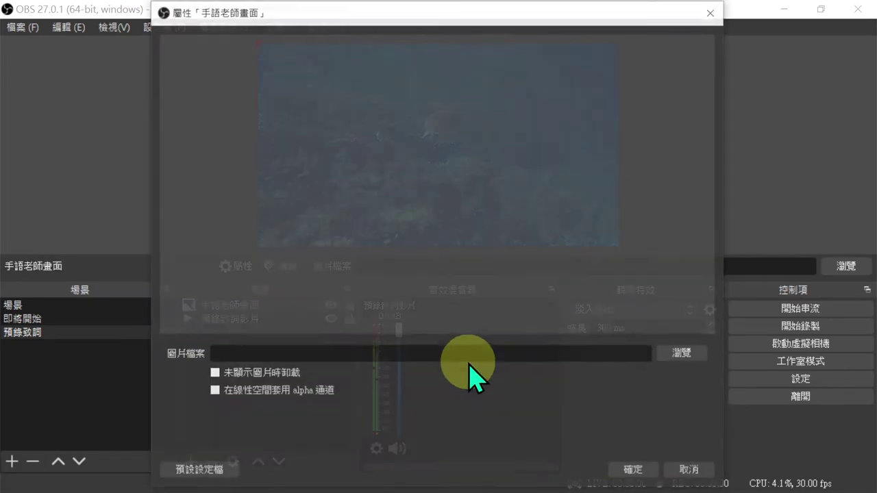
- Load 海龜手語老師.png from the lesson03 folder into 手語老師畫面 and move the image to the lower-left area of the canvas
click(675, 355)
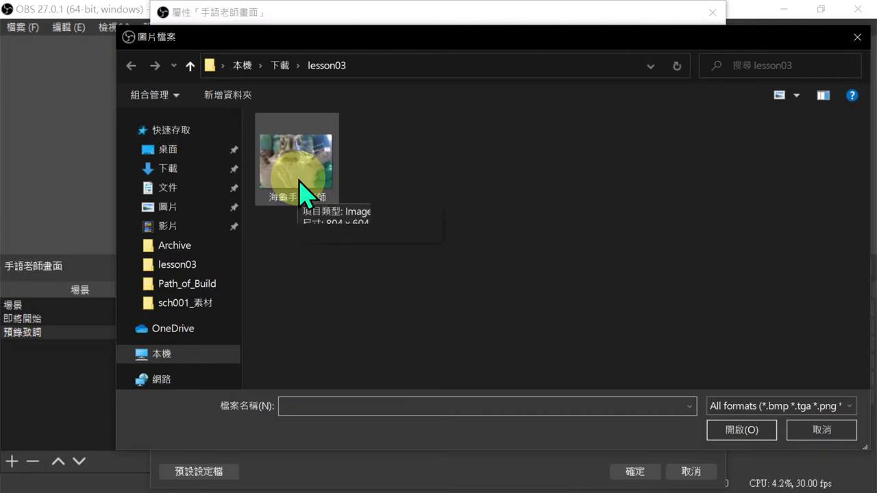
double_click(325, 147)
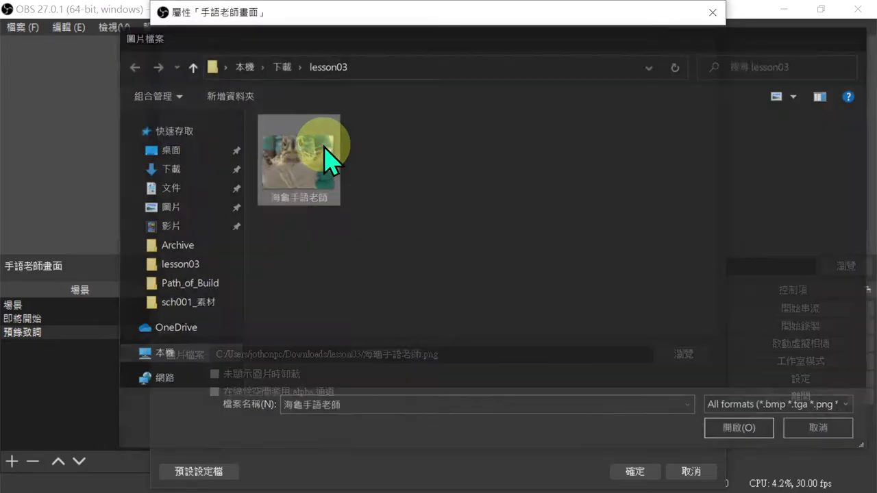
click(652, 473)
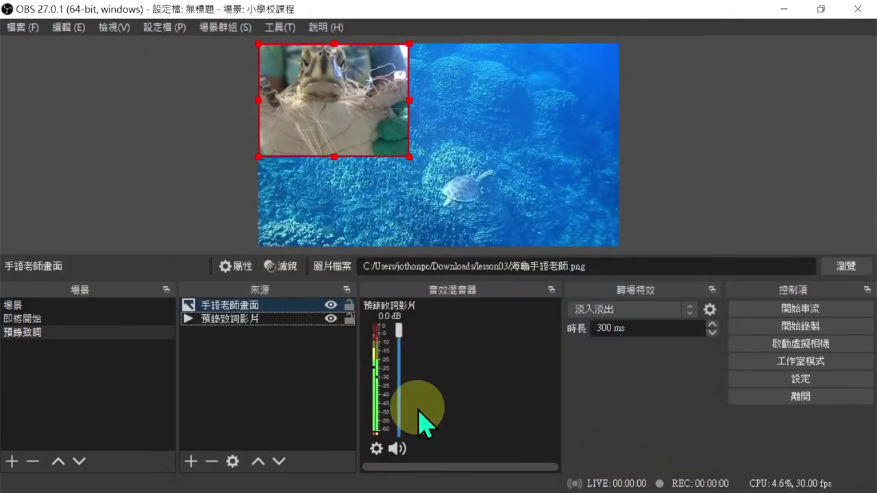
drag(356, 112, 346, 186)
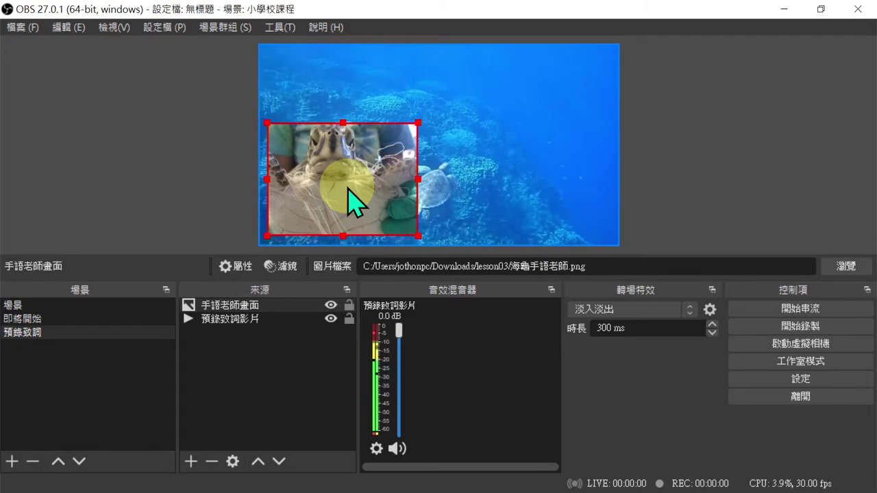
- Add a crop/pad filter (剪裁/填充) to the 手語老師畫面 source
right_click(255, 320)
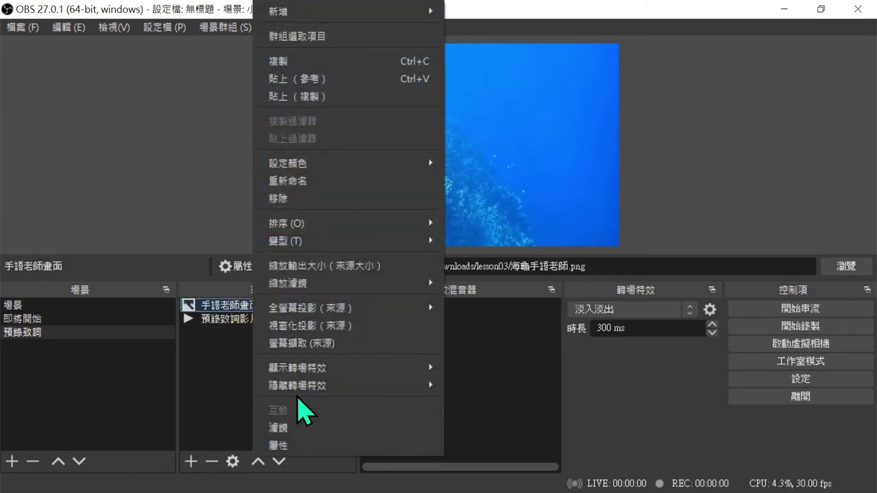
click(306, 428)
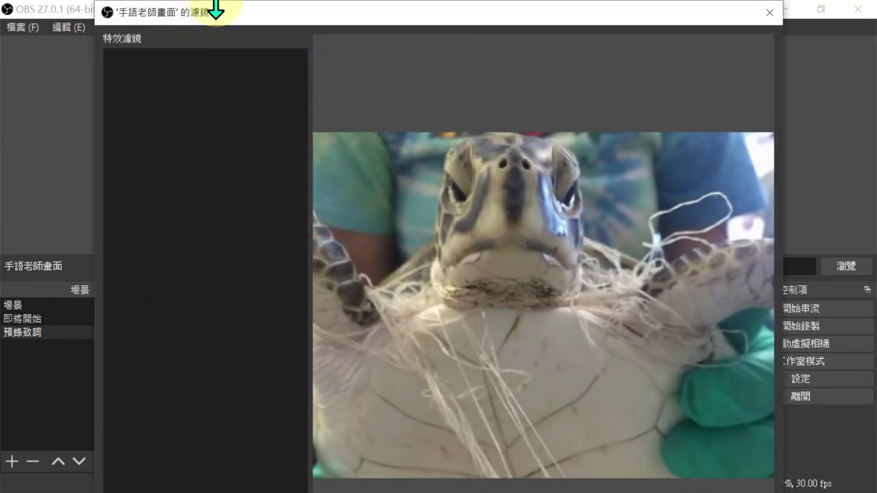
drag(216, 6, 283, 52)
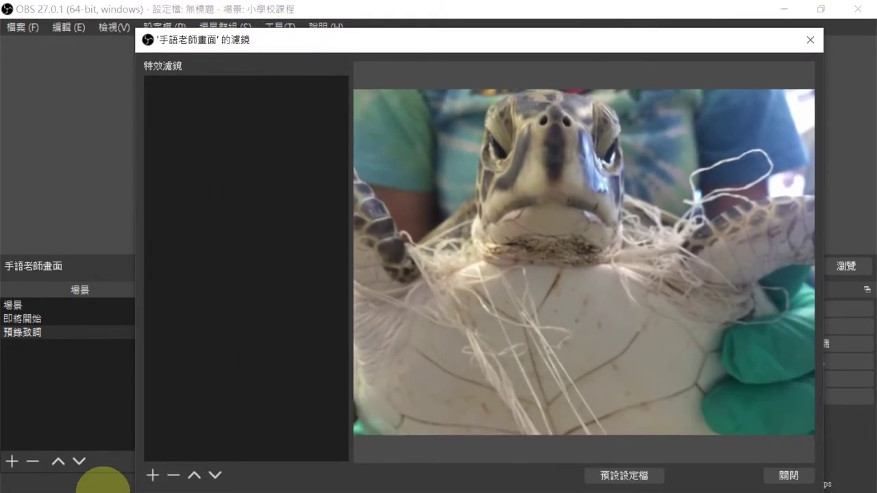
click(149, 473)
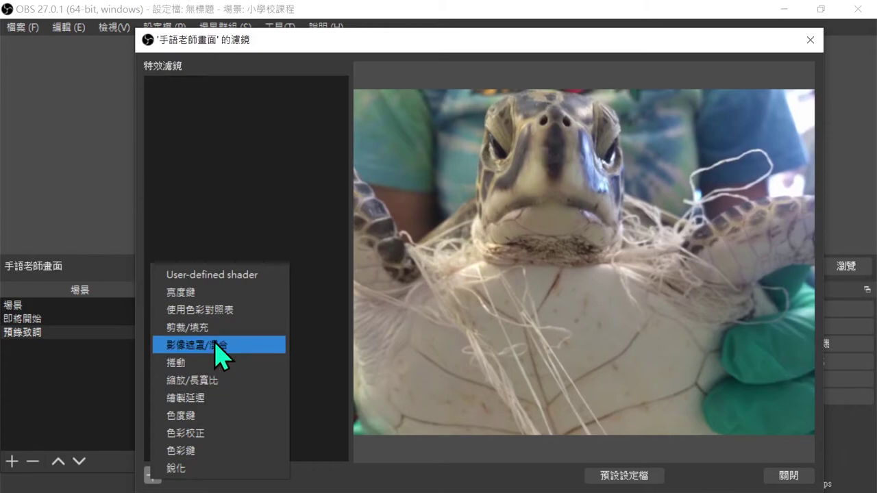
click(216, 329)
click(446, 294)
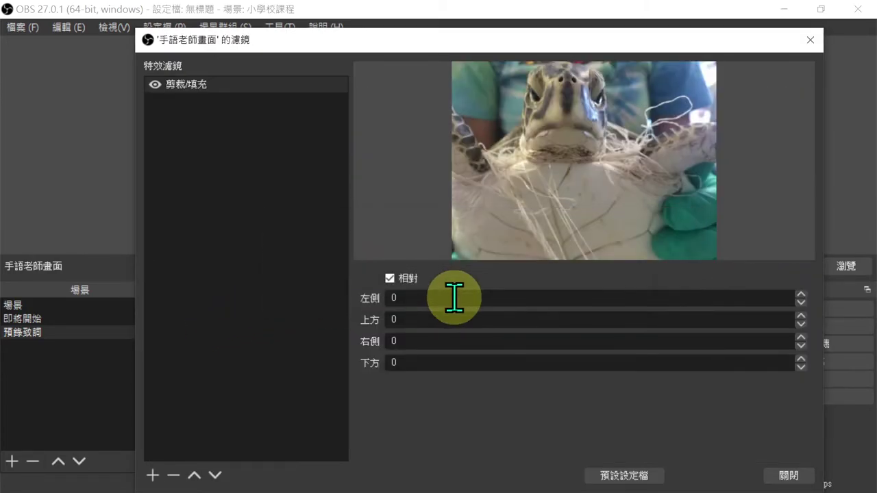
- Crop 手語老師畫面 by 100 from the left (左側) and 200 from the right (右側), and leave the filter settings
double_click(425, 299)
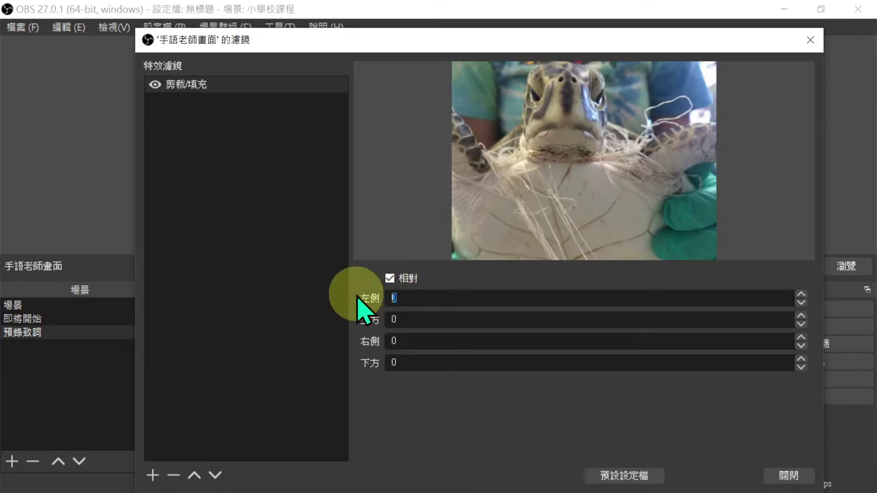
text(100)
double_click(379, 340)
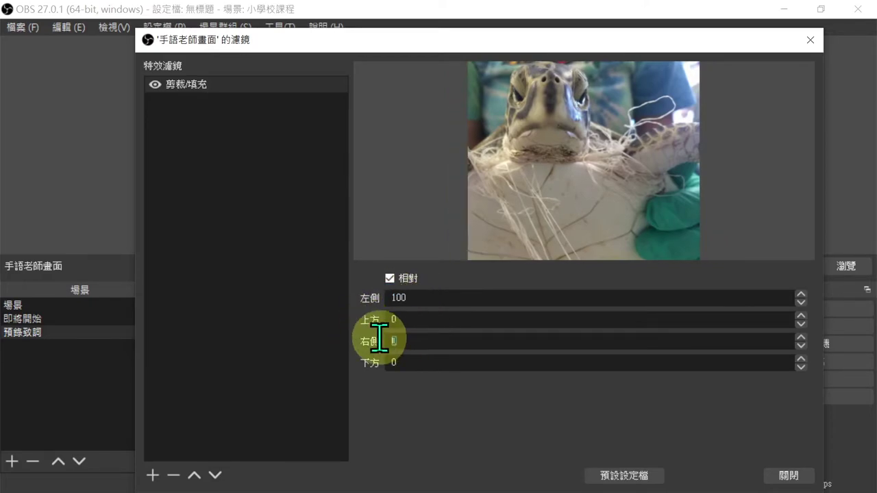
text(200)
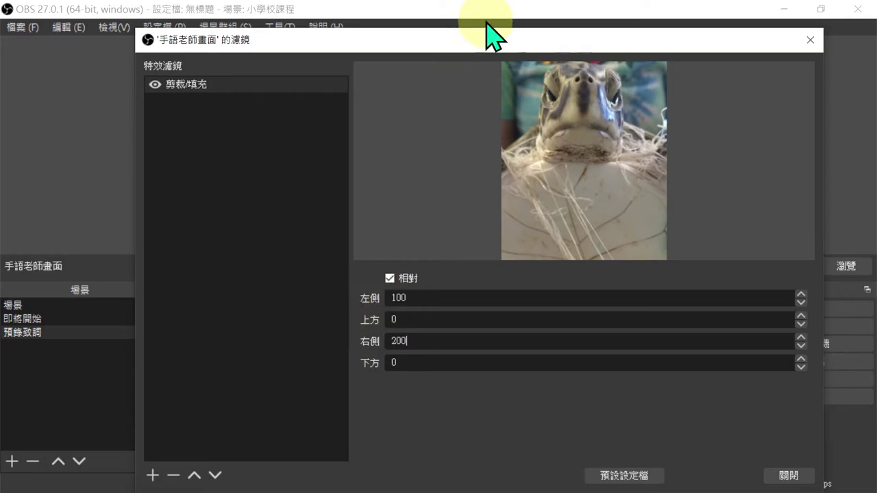
drag(492, 29, 491, 89)
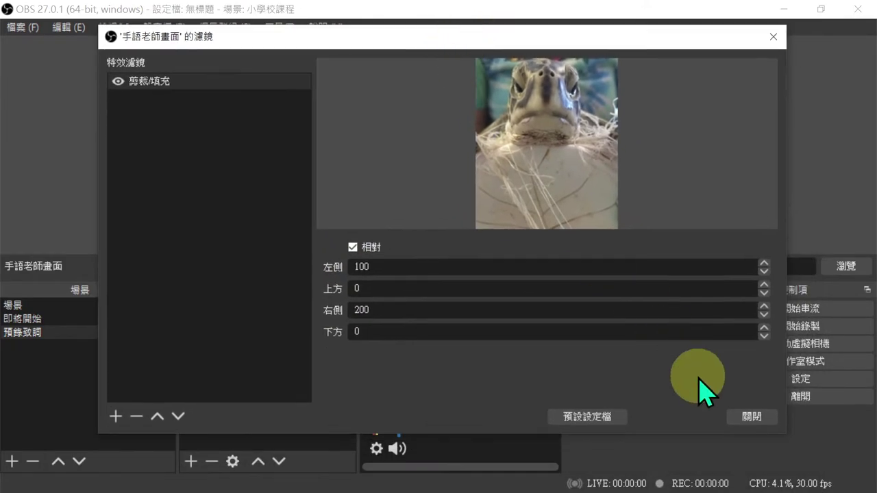
click(754, 418)
- Move the cropped 手語老師畫面 image into the lower-left corner of the canvas and scale it down to a small overlay
drag(333, 165, 343, 183)
key(Left)
key(Left)
key(Left)
key(Left)
key(Left)
key(Left)
key(Left)
key(Left)
key(Left)
key(Left)
key(Left)
key(Left)
key(Left)
key(Left)
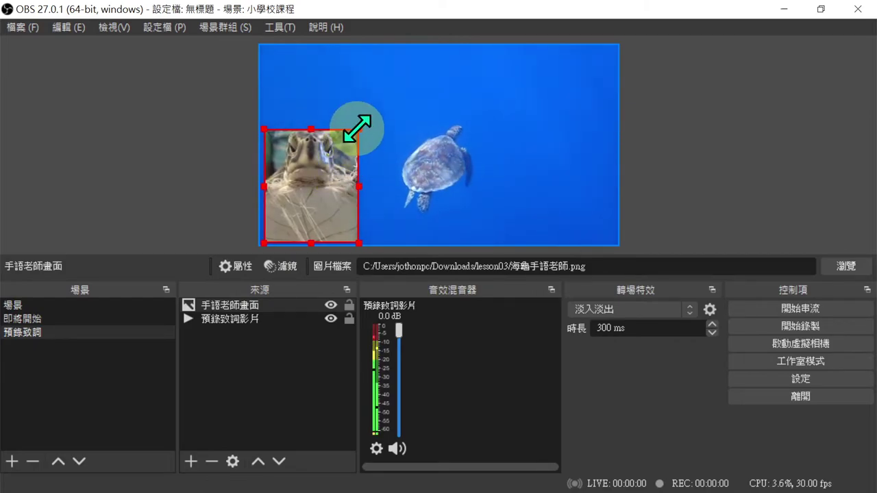
drag(354, 133, 334, 147)
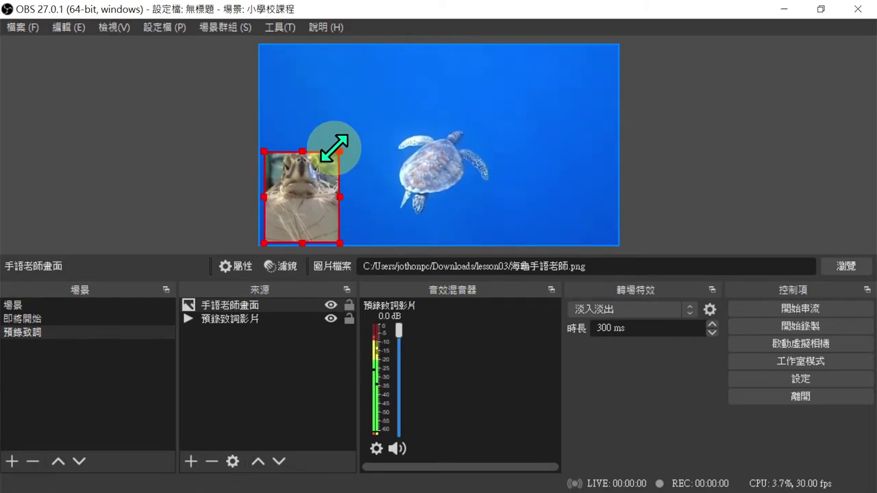
click(202, 149)
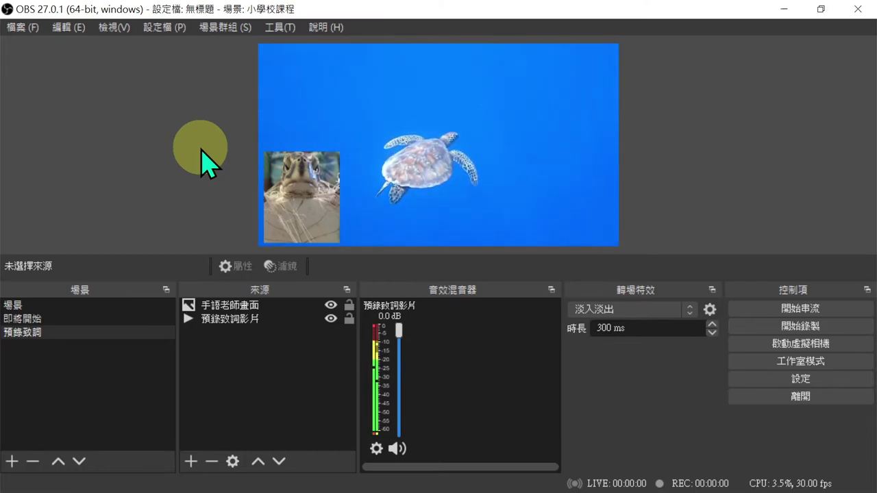
- Pause the playback of the 預錄致詞影片 source
click(267, 316)
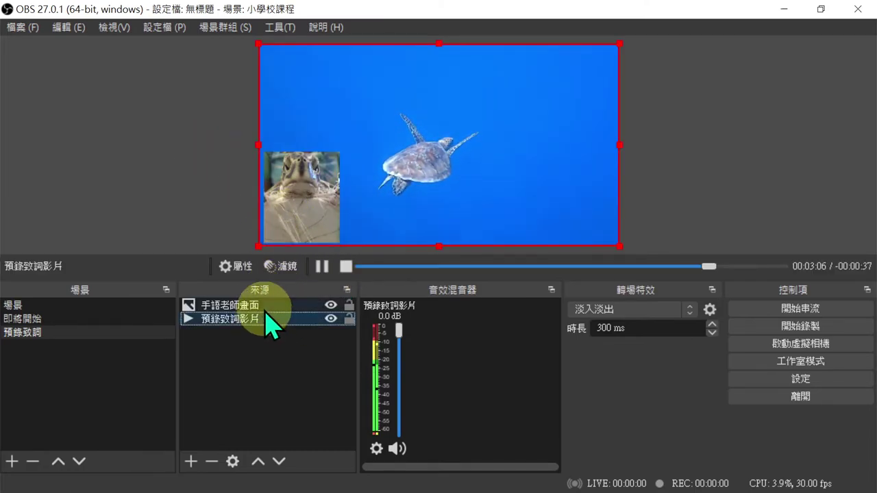
click(322, 266)
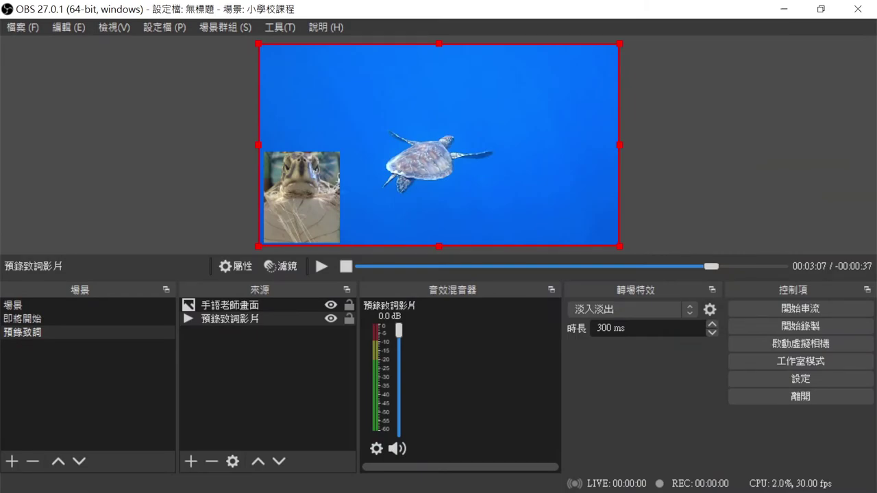
- Rename the scene 場景 as 現場直播
click(60, 306)
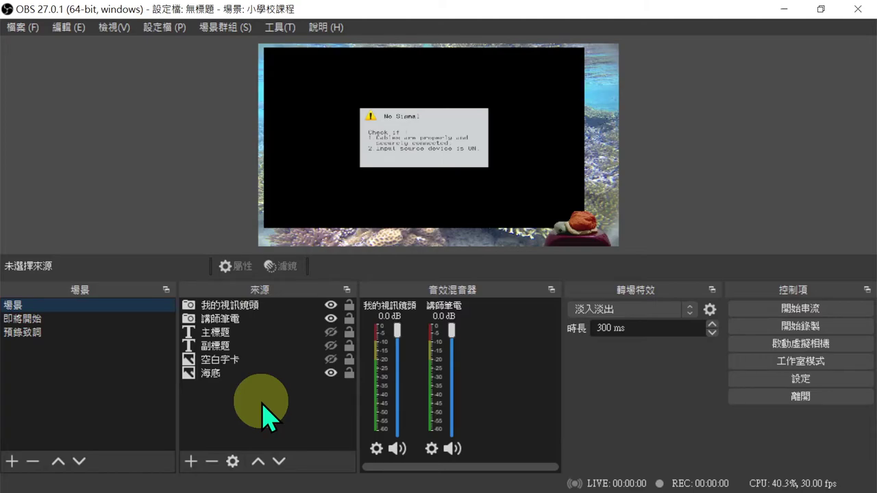
right_click(84, 314)
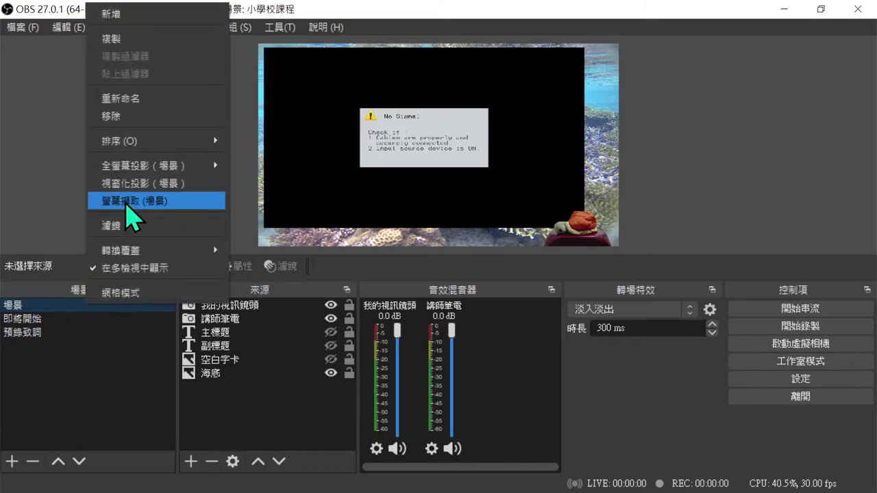
click(146, 99)
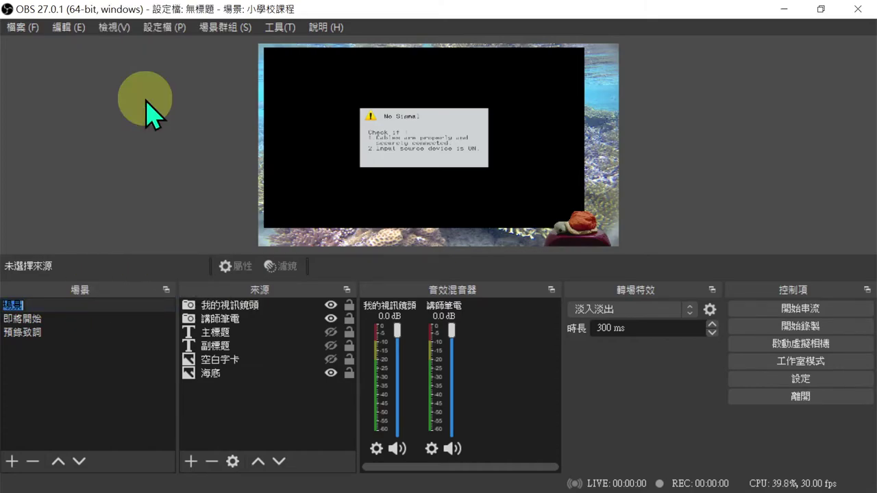
text(場ㄓ)
text(直播)
key(Return)
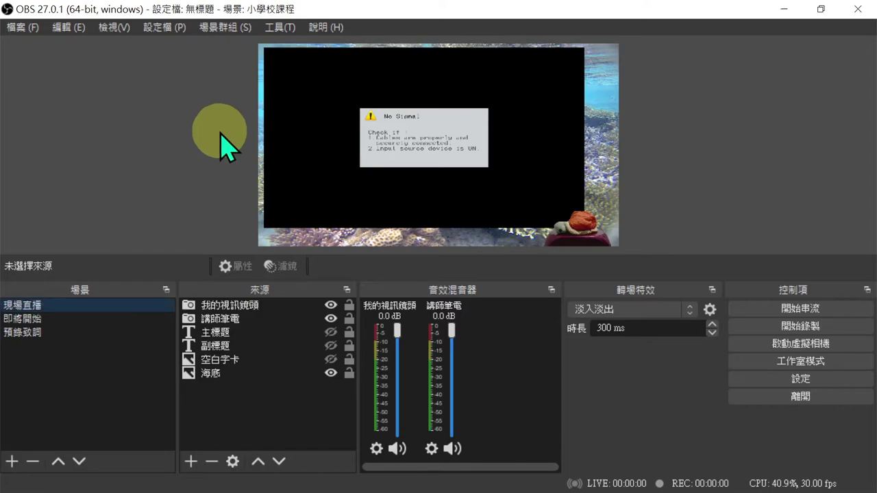
- Remove the 講師筆電 source from the 現場直播 scene
click(279, 320)
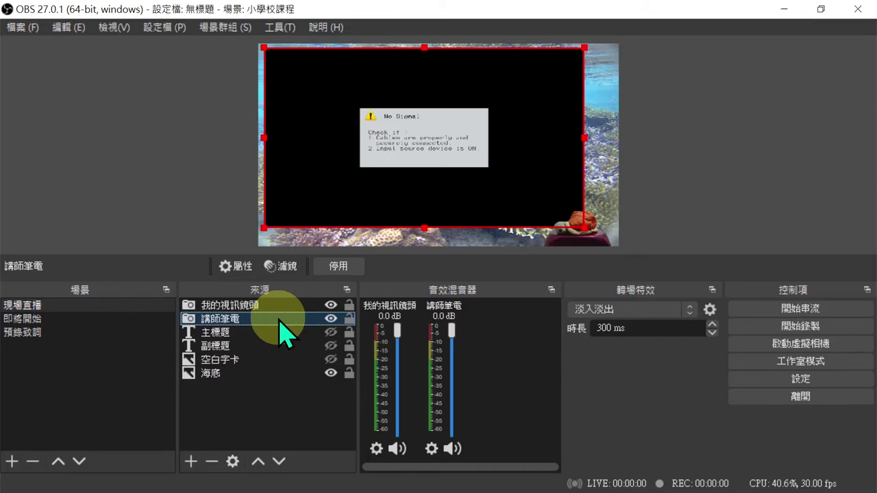
key(Delete)
key(Return)
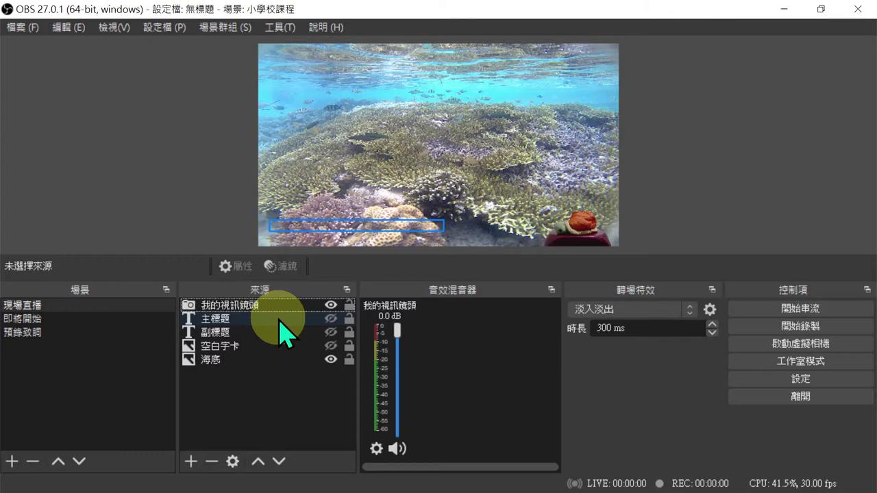
- Scale the 我的視訊鏡頭 source proportionally to fill the whole canvas (等比例縮放到螢幕大小)
drag(599, 235, 486, 153)
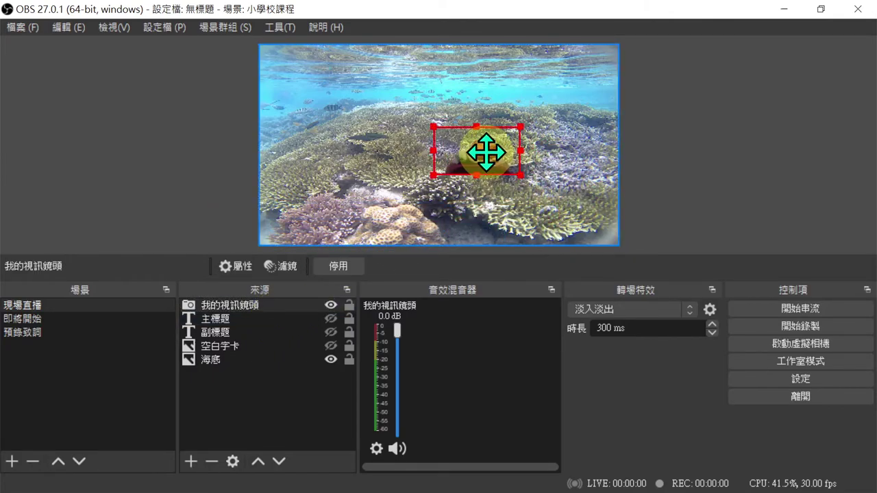
right_click(486, 152)
mouse_move(559, 353)
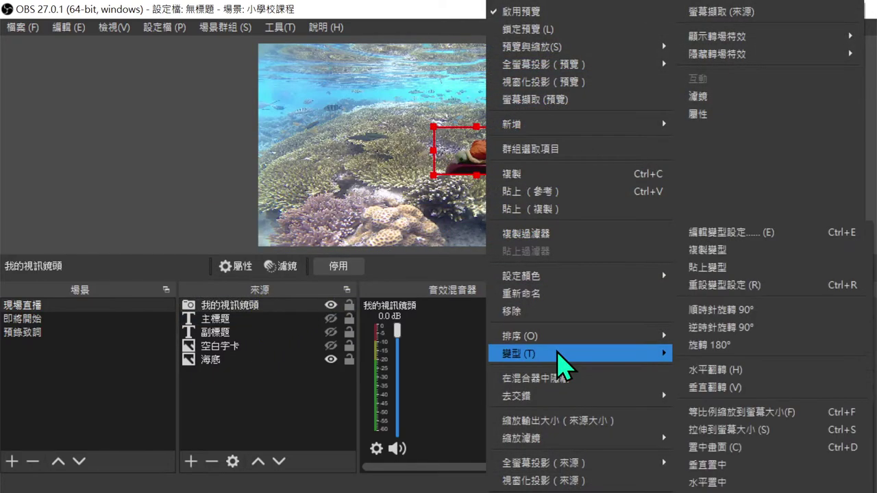
click(762, 416)
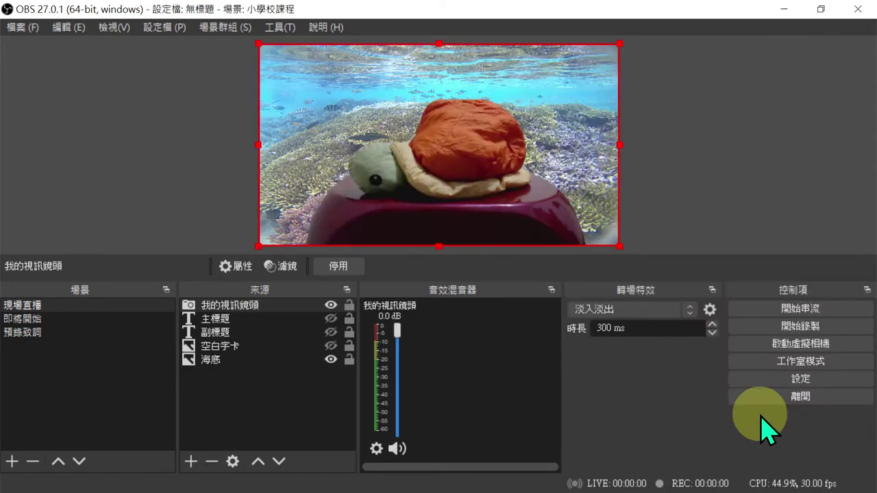
- Rename the 我的視訊鏡頭 source as 現場畫面
right_click(286, 309)
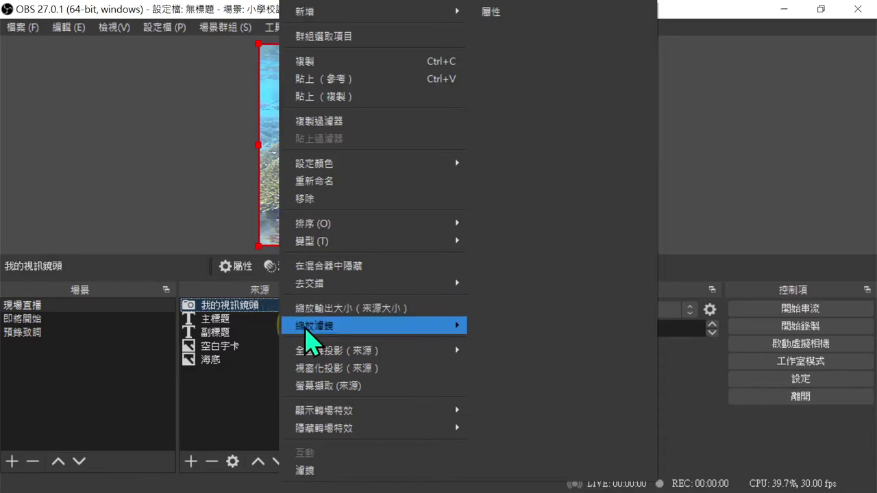
click(328, 181)
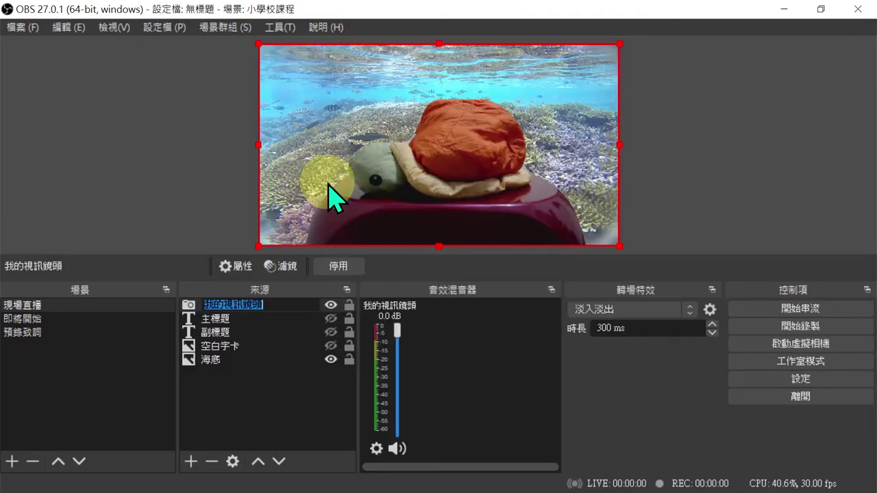
text(驗闆)
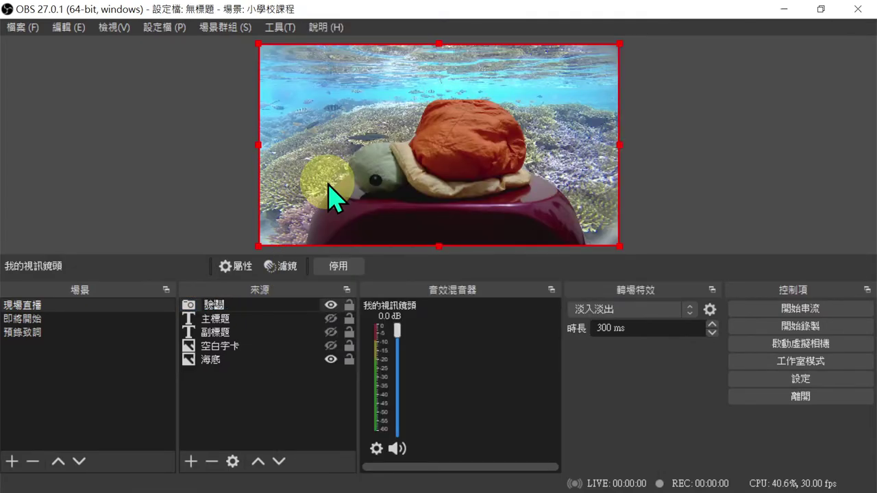
key(BackSpace)
key(BackSpace)
text(現場畫ㄇㄧㄢ)
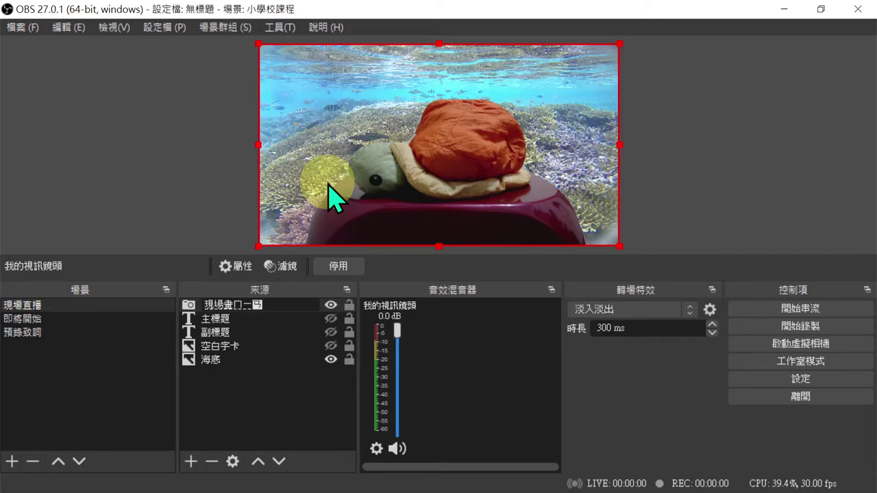
text(4)
key(Return)
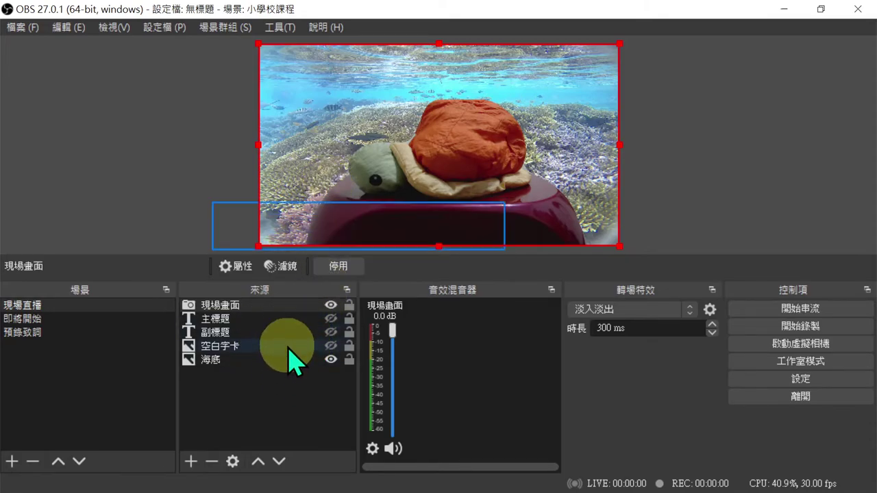
- Make the 主標題, 副標題 and 空白字卡 sources visible in the 現場直播 scene
click(330, 319)
click(330, 332)
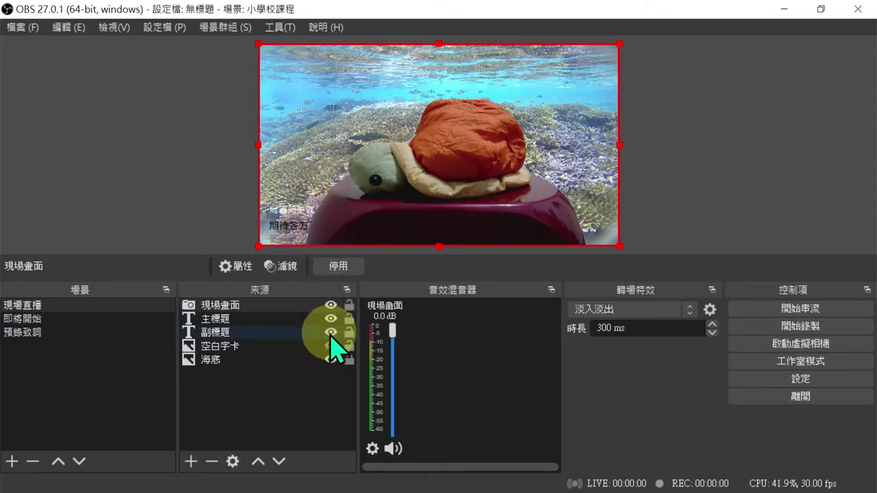
click(331, 346)
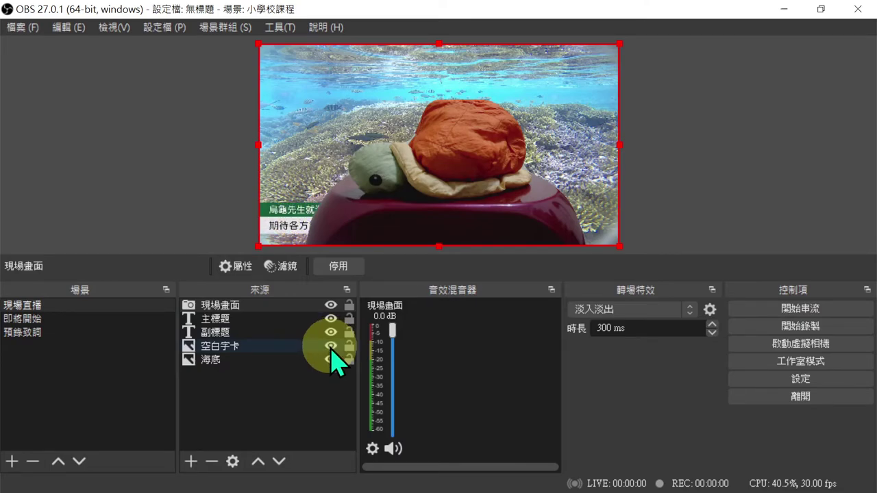
- Reorder 現場畫面 in the source stack so it sits below 空白字卡 and directly above 海底
click(247, 306)
click(279, 464)
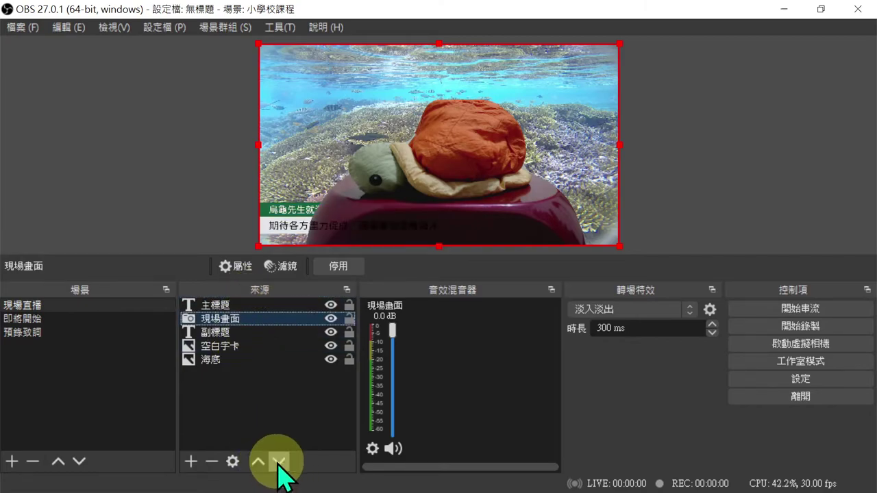
click(279, 464)
click(279, 462)
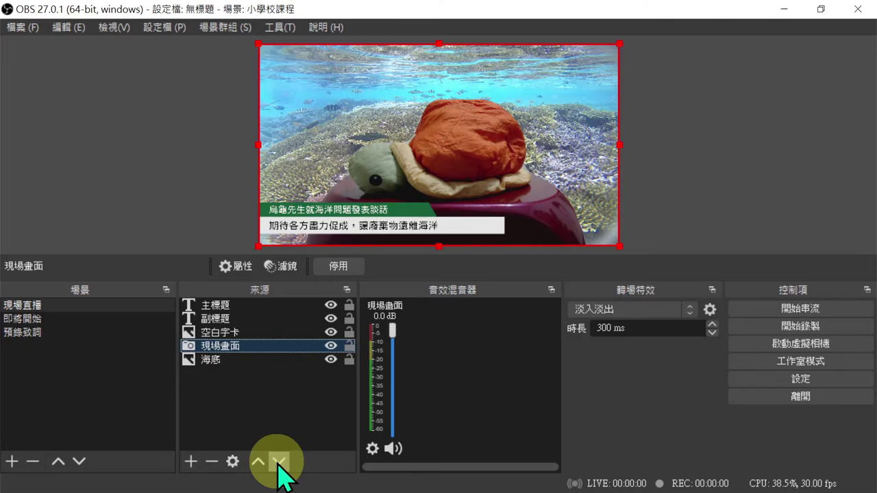
- Project the preview full screen on the second display (1097x617) to check the scene, and exit the projection
right_click(645, 163)
mouse_move(666, 226)
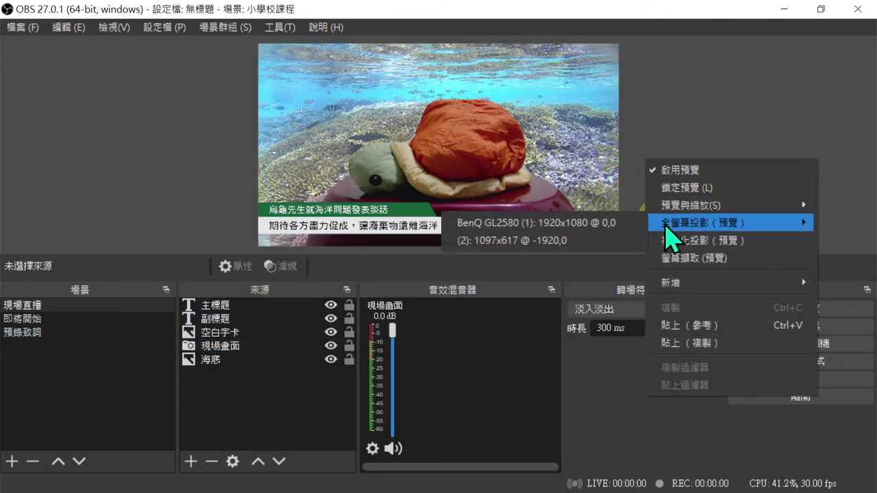
click(590, 240)
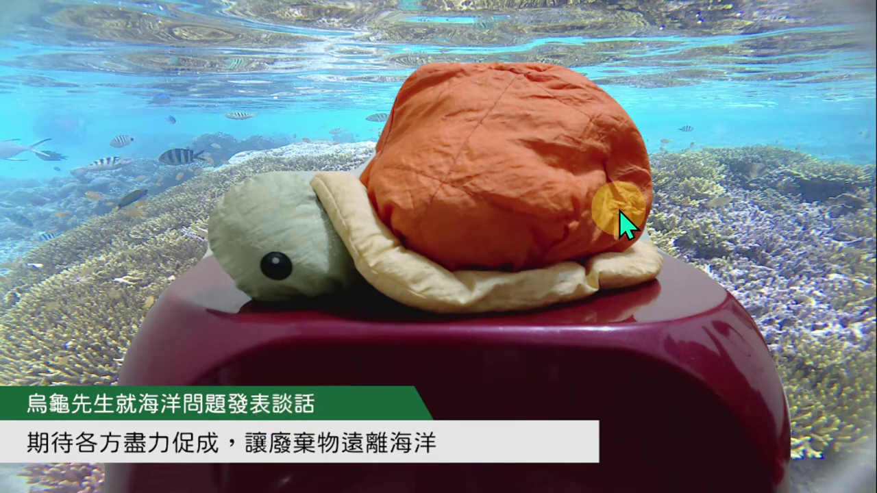
key(Escape)
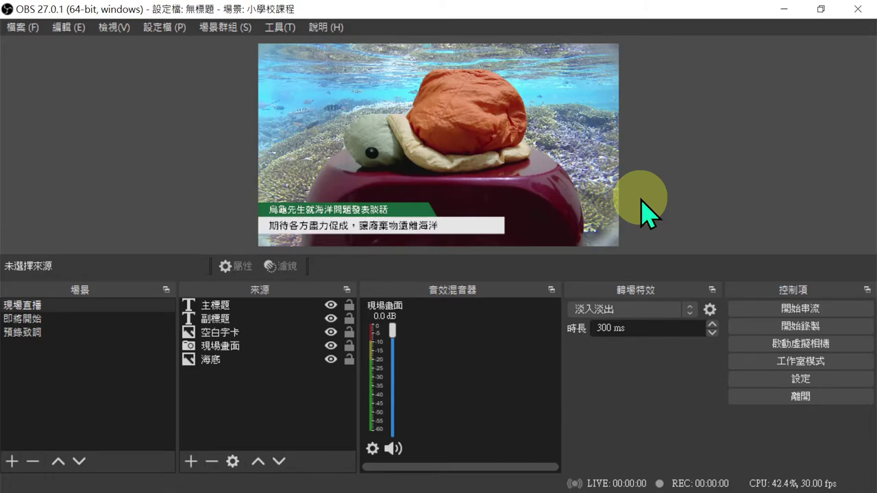
- Add a new audio input capture (擷取音訊輸入) source named 現場收音 to the 現場直播 scene
right_click(291, 410)
click(335, 301)
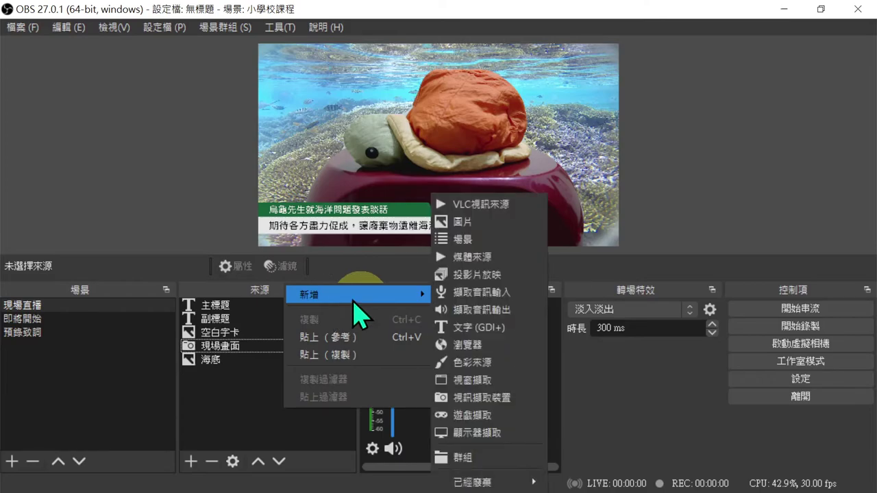
click(511, 297)
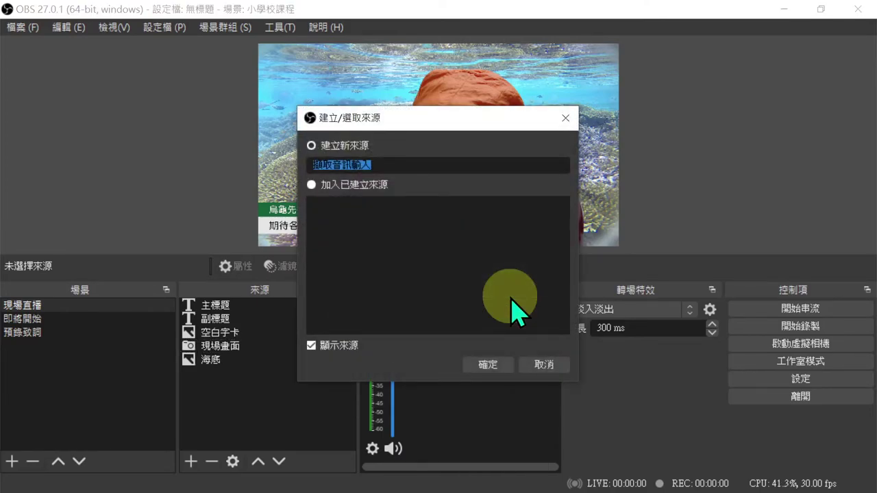
text(縣久太現場收音)
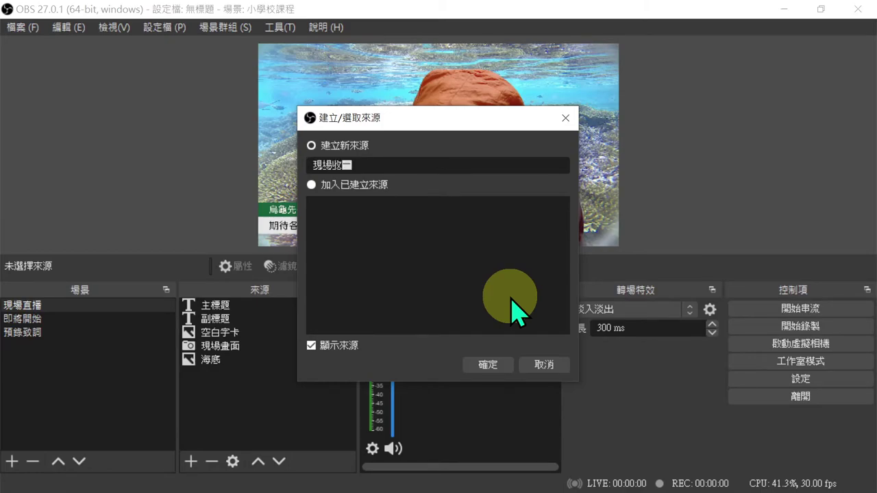
key(Return)
key(Return)
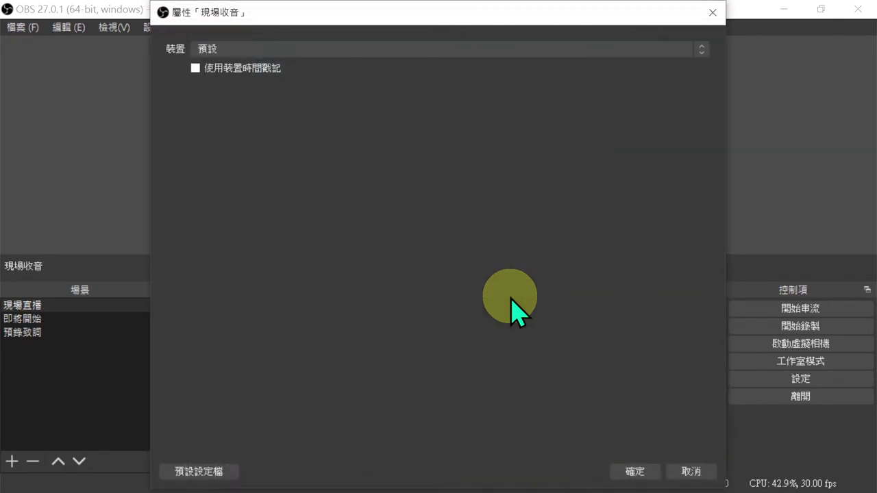
- Set the 現場收音 source's device to 麥克風 (4- ATR USB microphone) and accept its properties
click(309, 50)
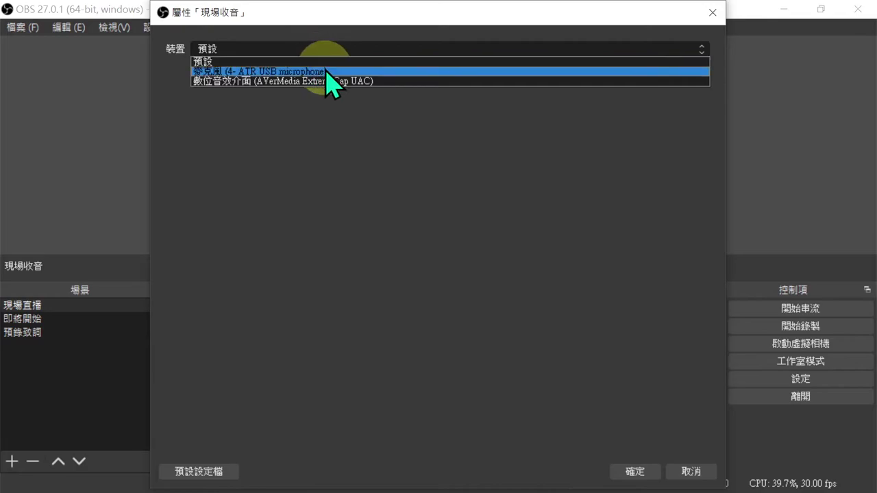
click(325, 72)
click(632, 473)
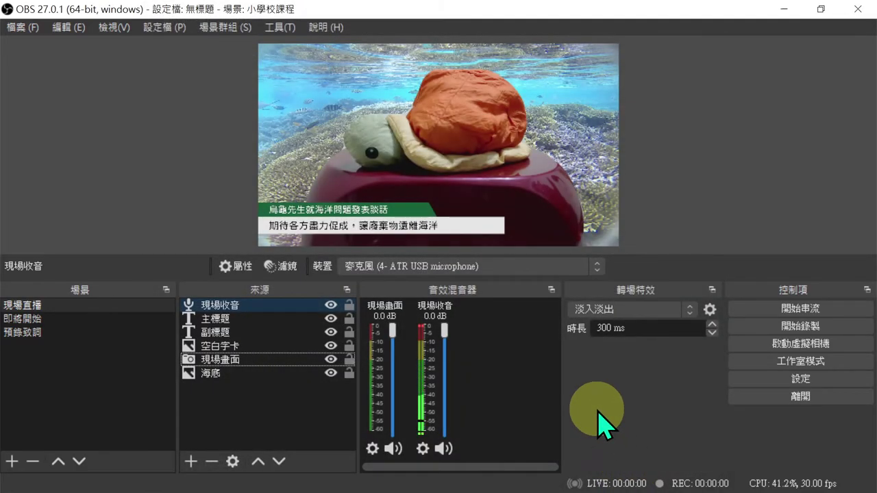